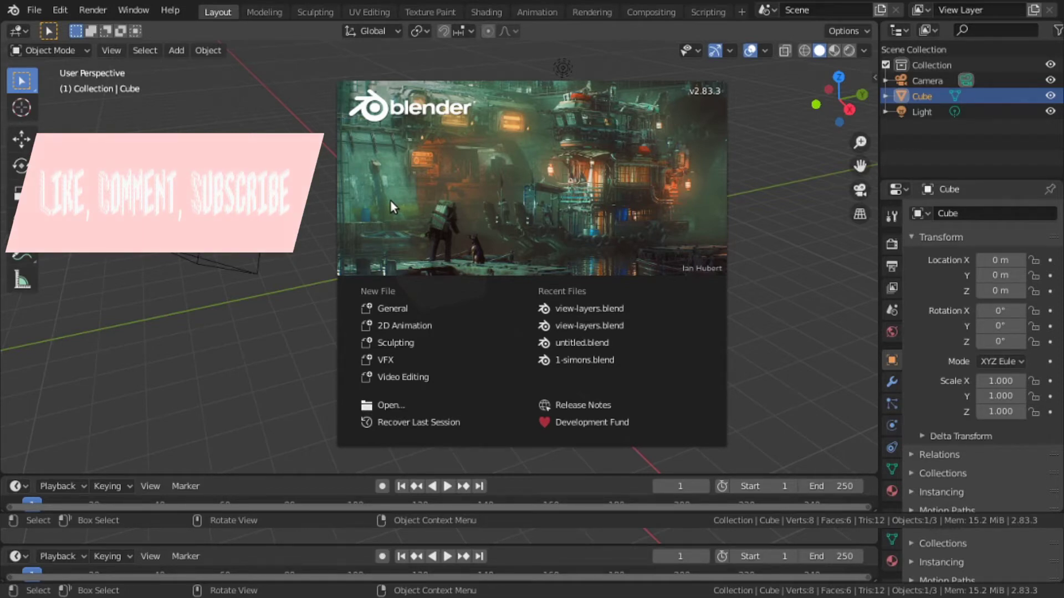
Set the cube material's viewport display colour to red
{"action": "left_click", "coordinate": [600, 182]}
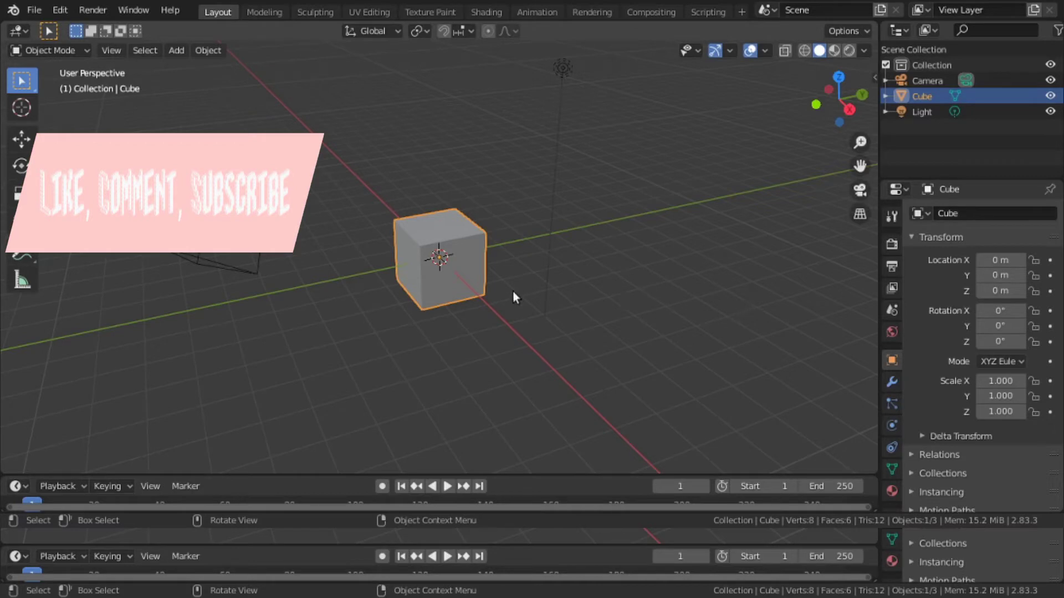
{"action": "left_click", "coordinate": [890, 492]}
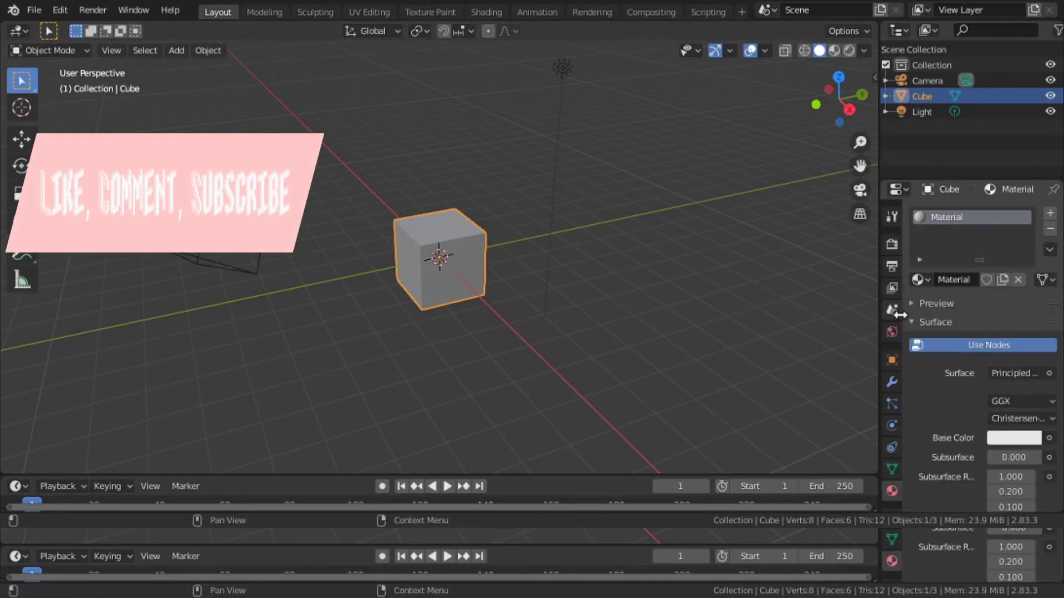
{"action": "left_click", "coordinate": [922, 321]}
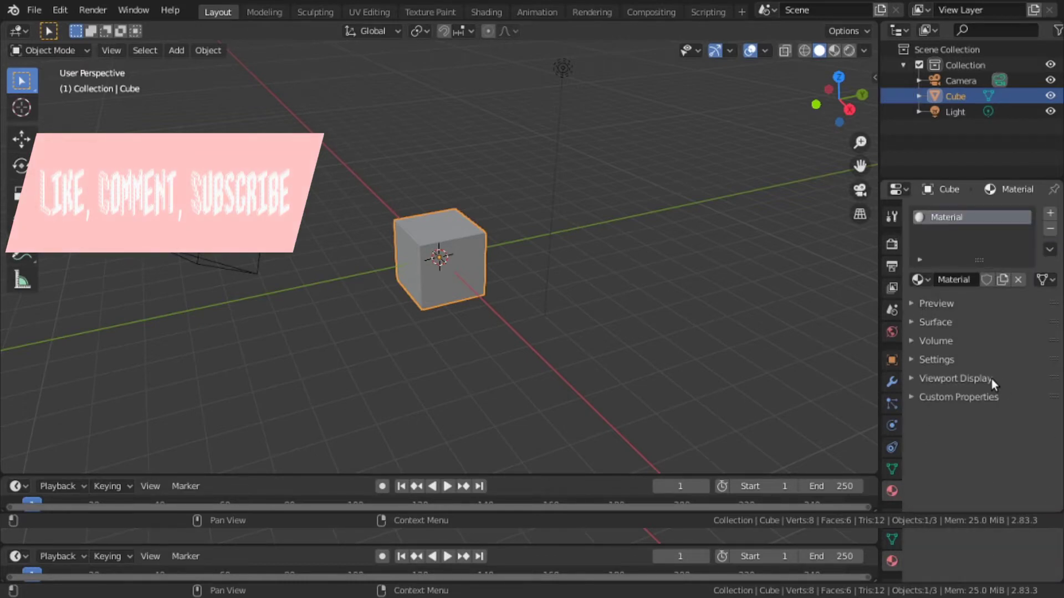
{"action": "left_click", "coordinate": [992, 379]}
{"action": "left_click", "coordinate": [1018, 401]}
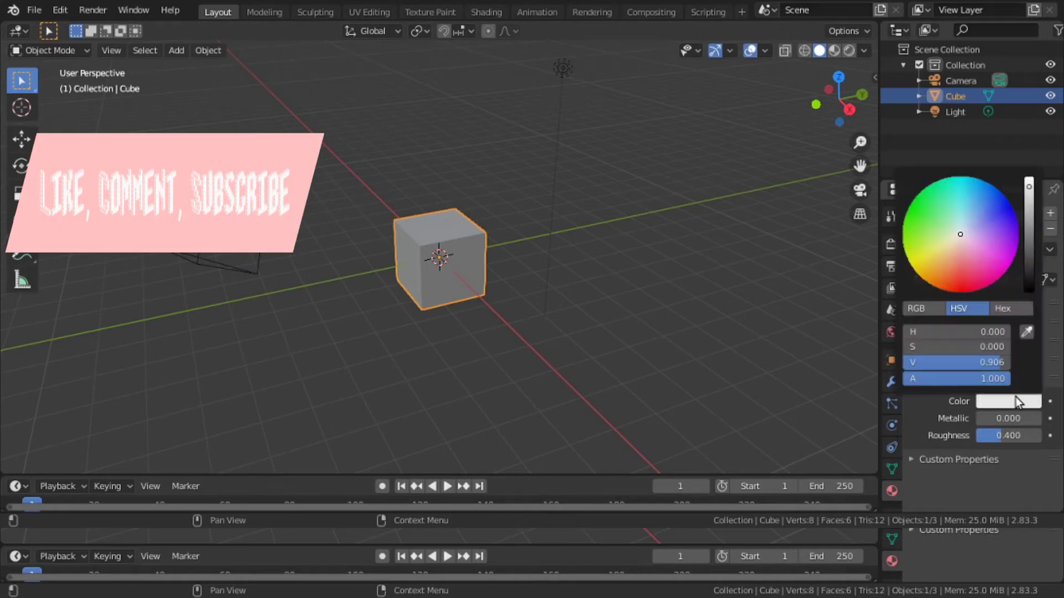
{"action": "left_click", "coordinate": [958, 277]}
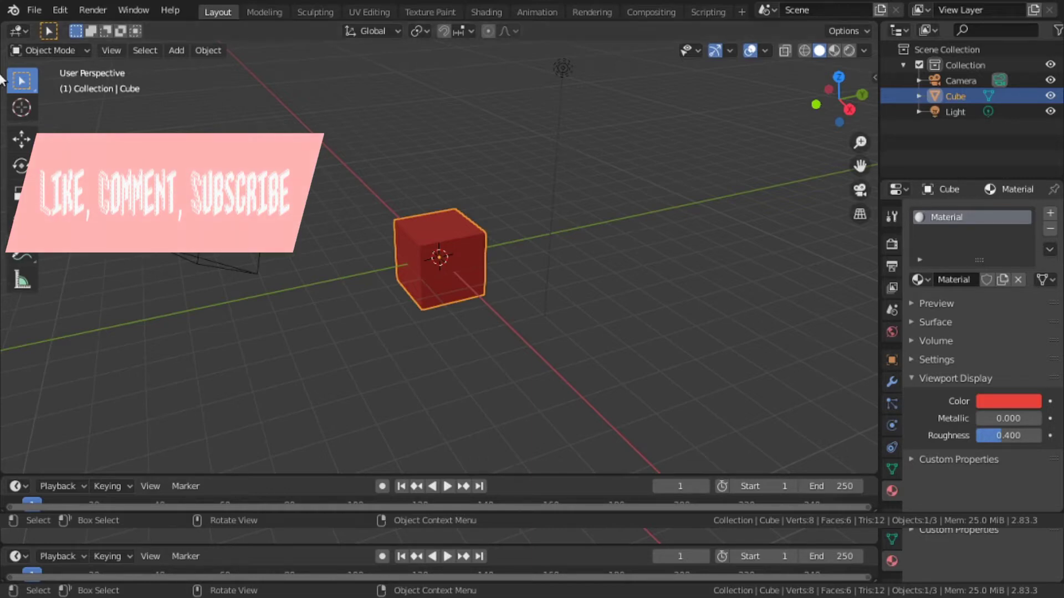
Enable nodes in the Compositing workspace and move the Composite node well away from the Render Layers node
{"action": "left_click", "coordinate": [18, 30]}
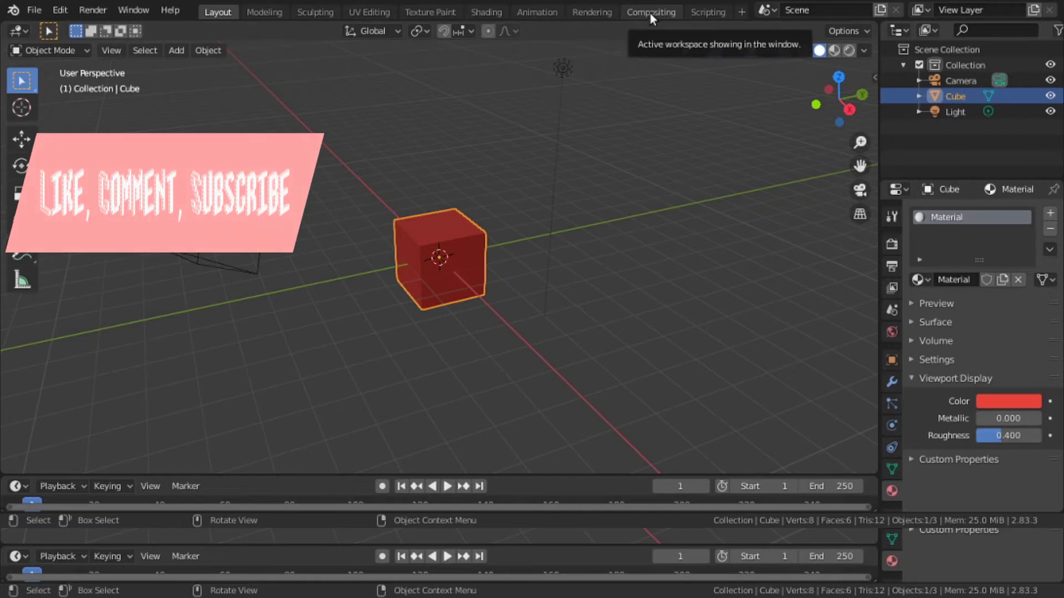
{"action": "left_click", "coordinate": [650, 14]}
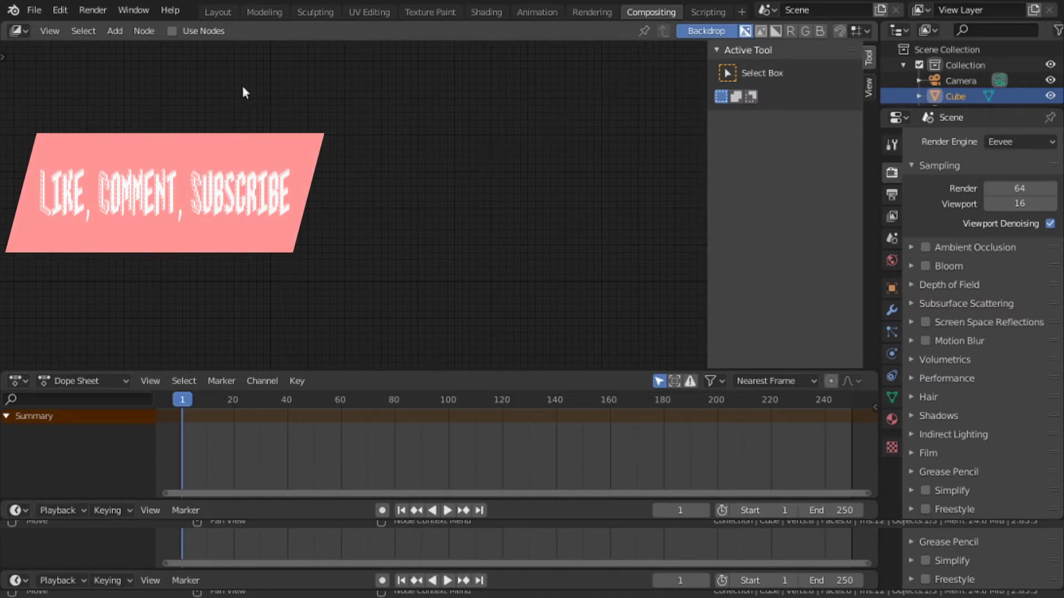
{"action": "left_click", "coordinate": [173, 31]}
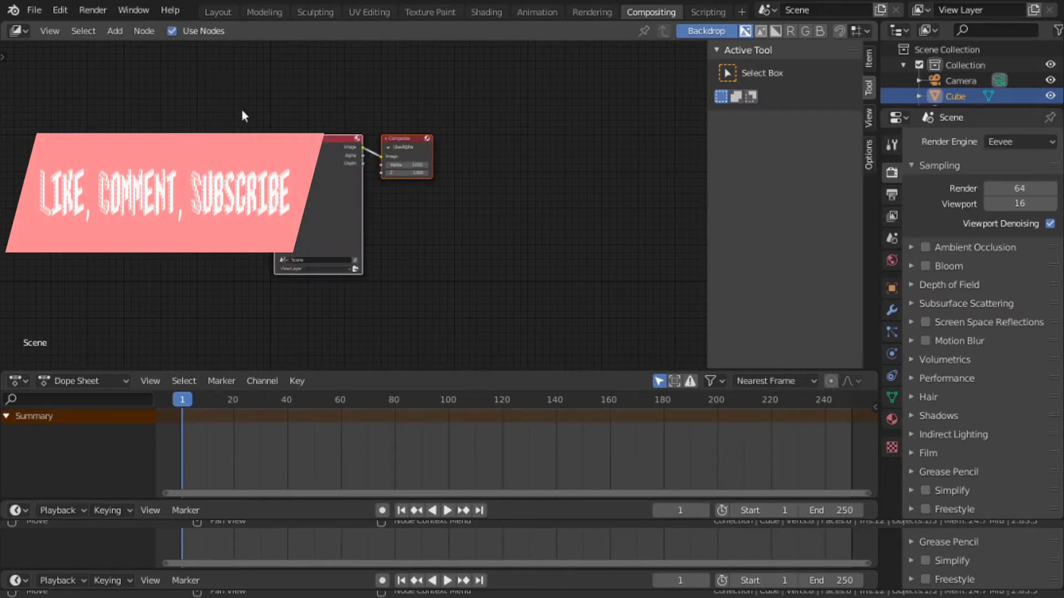
{"action": "key", "text": "Home"}
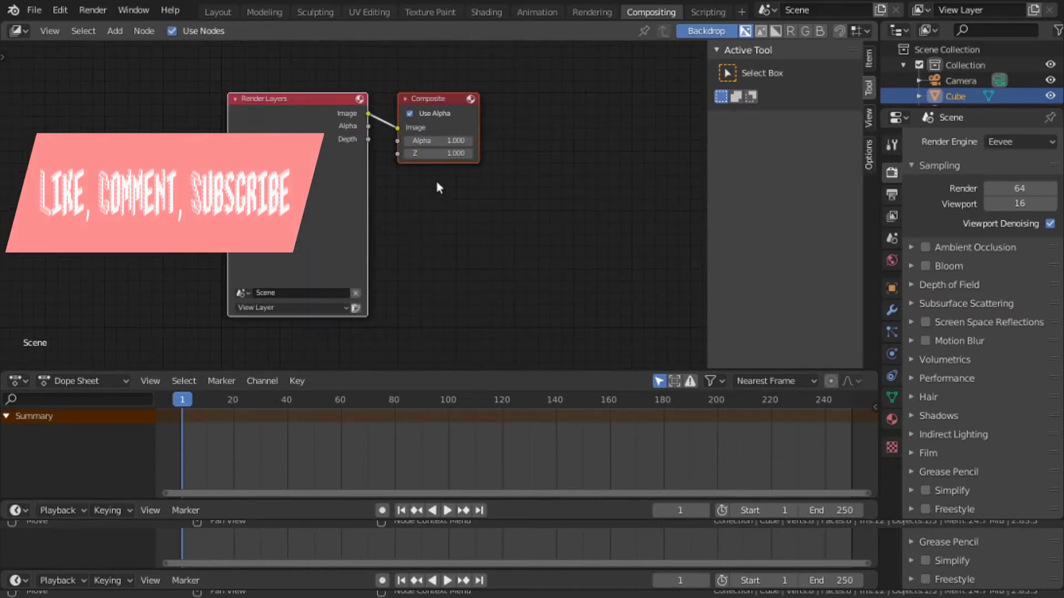
{"action": "mouse_move", "coordinate": [440, 99]}
{"action": "left_mouse_down"}
{"action": "mouse_move", "coordinate": [527, 105]}
{"action": "mouse_move", "coordinate": [431, 100]}
{"action": "left_mouse_up"}
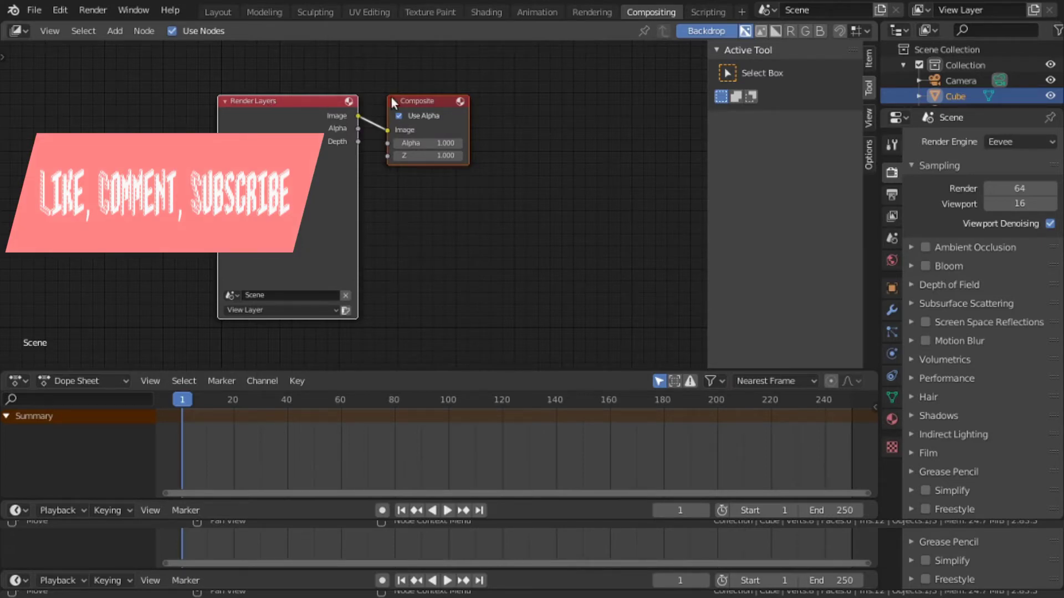
{"action": "left_click_drag", "start_coordinate": [412, 101], "coordinate": [588, 89]}
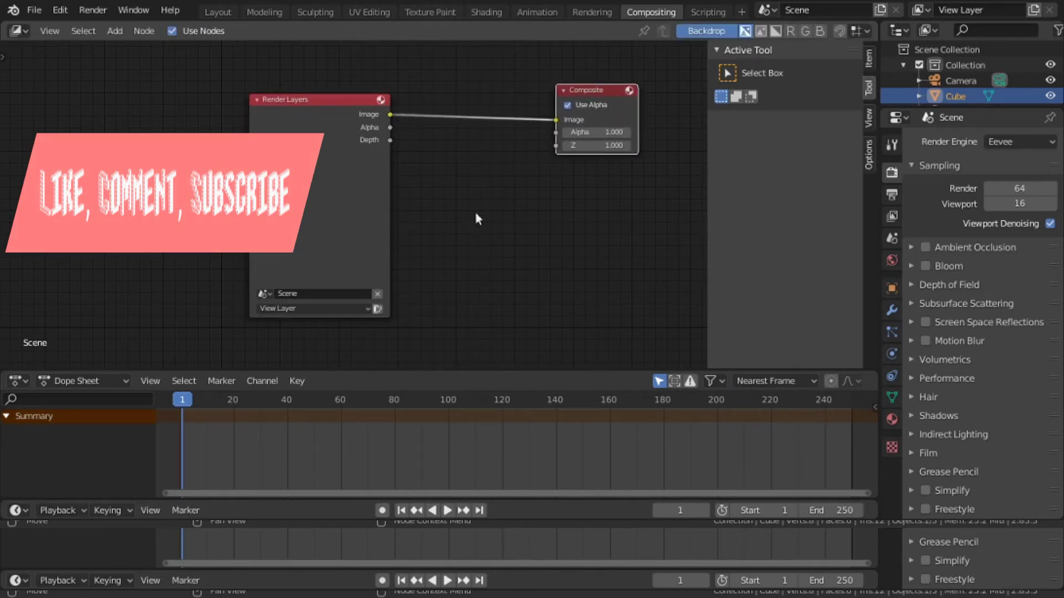
Check the Render Layers node's view layer choices and render the scene as an image
{"action": "left_click", "coordinate": [330, 309]}
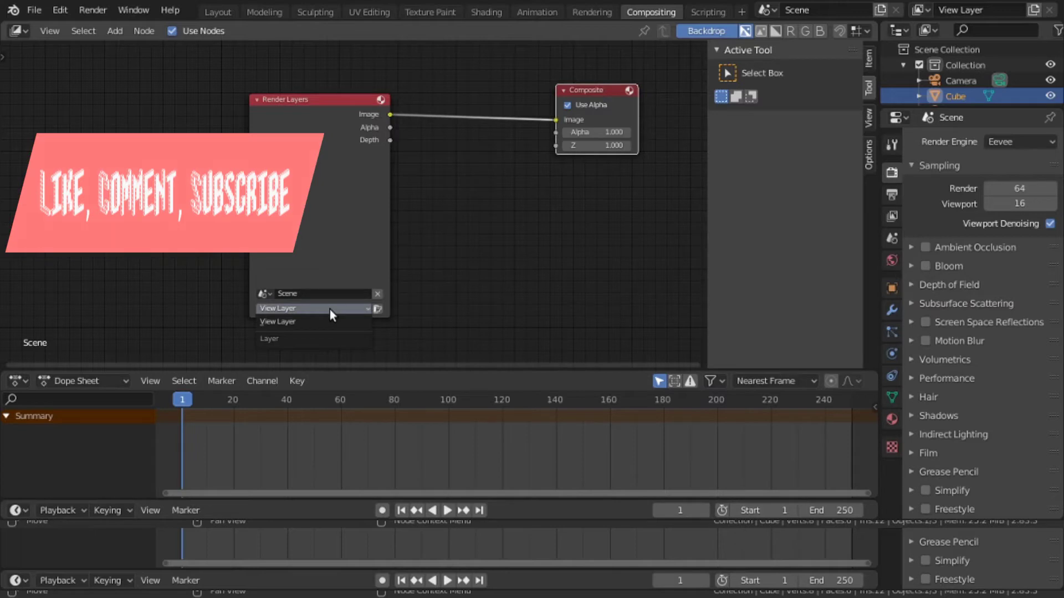
{"action": "left_click", "coordinate": [339, 230]}
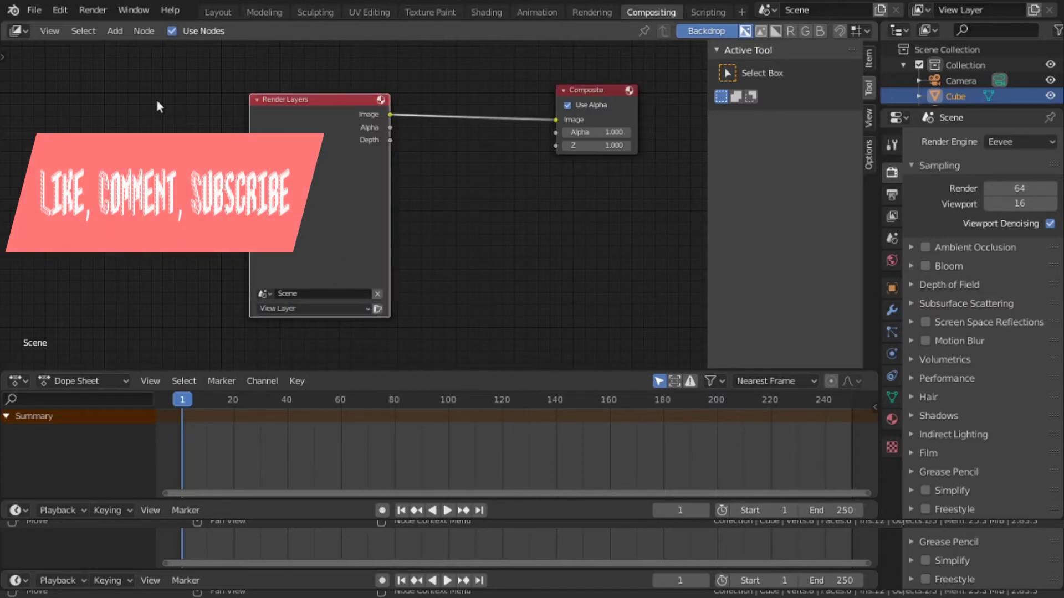
{"action": "left_click", "coordinate": [92, 12]}
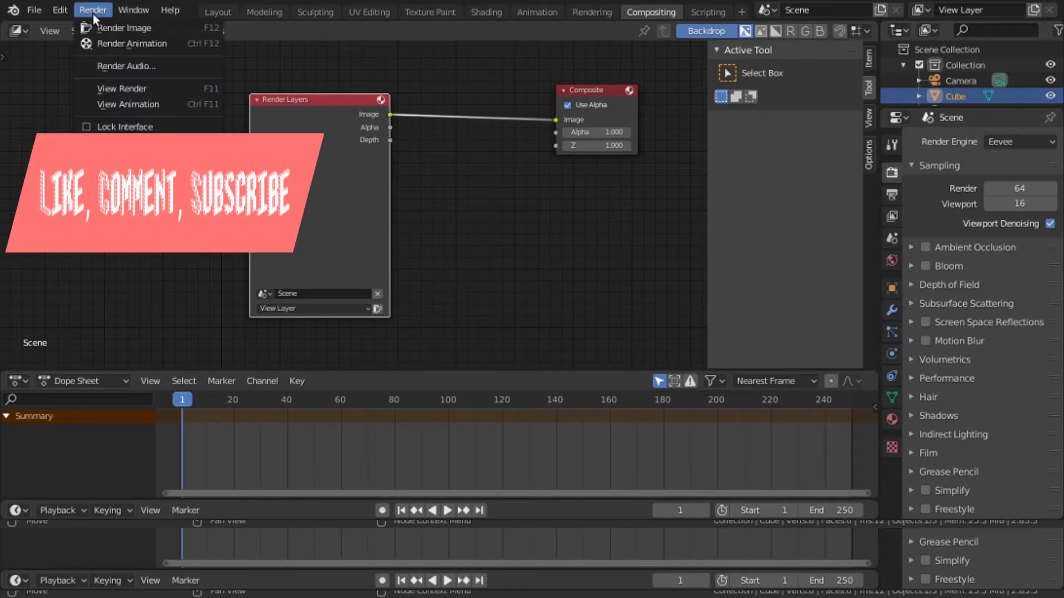
{"action": "left_click", "coordinate": [99, 29]}
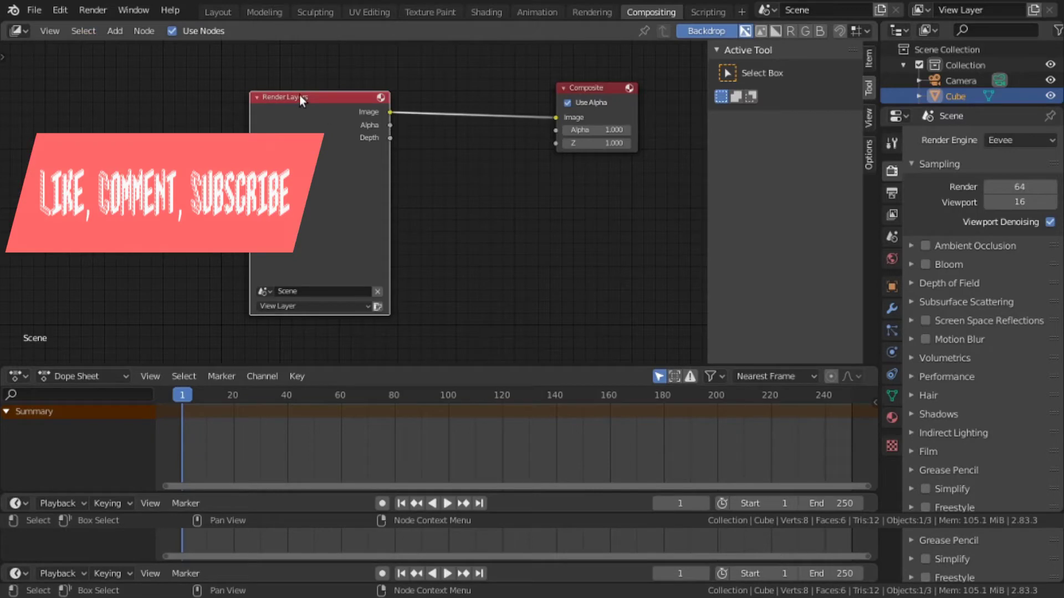
In the Layout workspace, set the cube material's base colour to the red sampled from the cube, with its brightness value at 0.707
{"action": "left_click", "coordinate": [227, 12]}
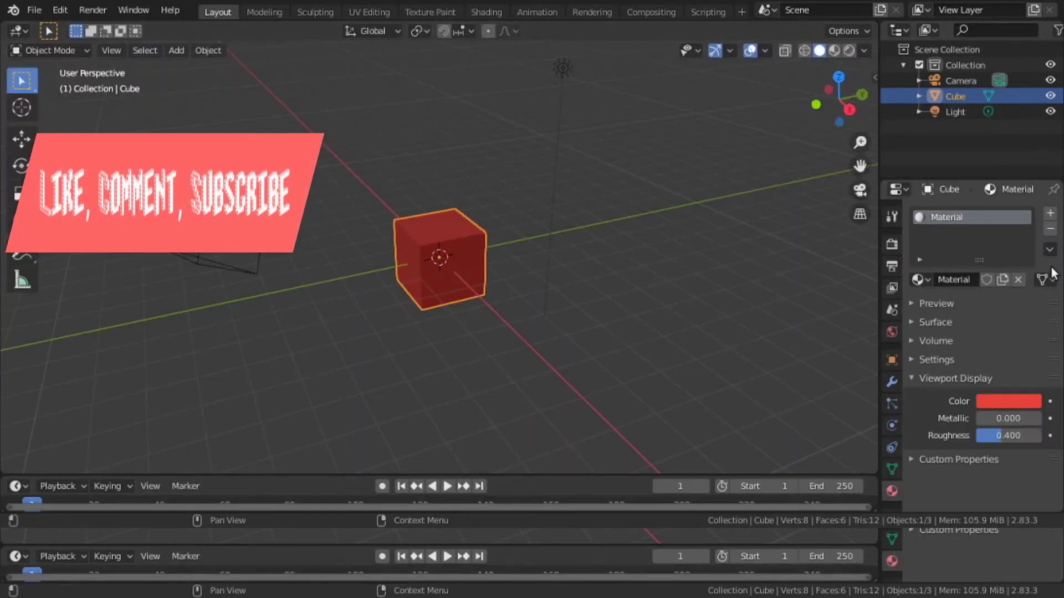
{"action": "left_click", "coordinate": [952, 326]}
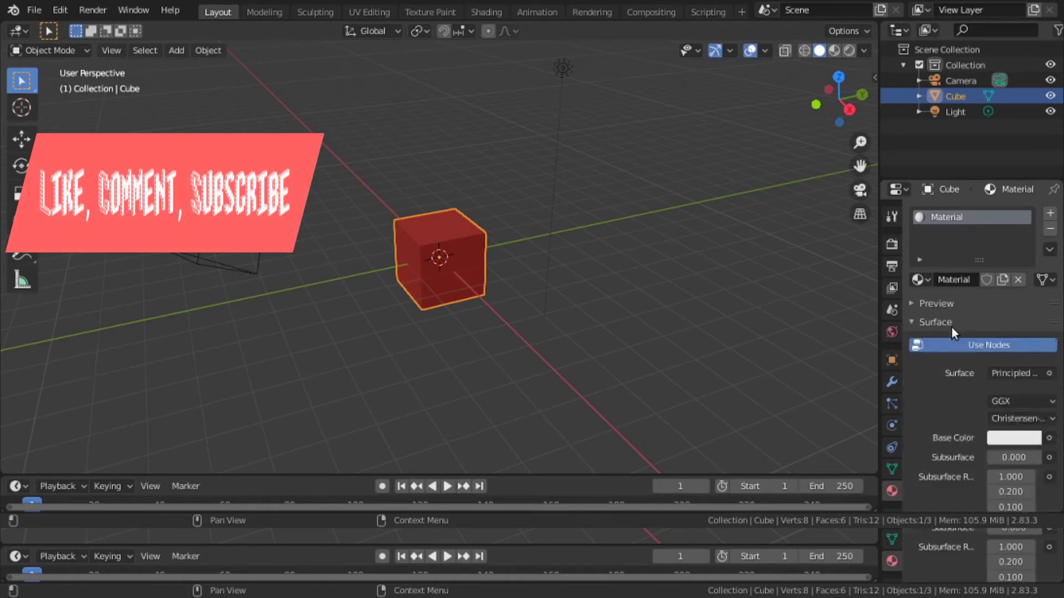
{"action": "left_click", "coordinate": [1018, 437]}
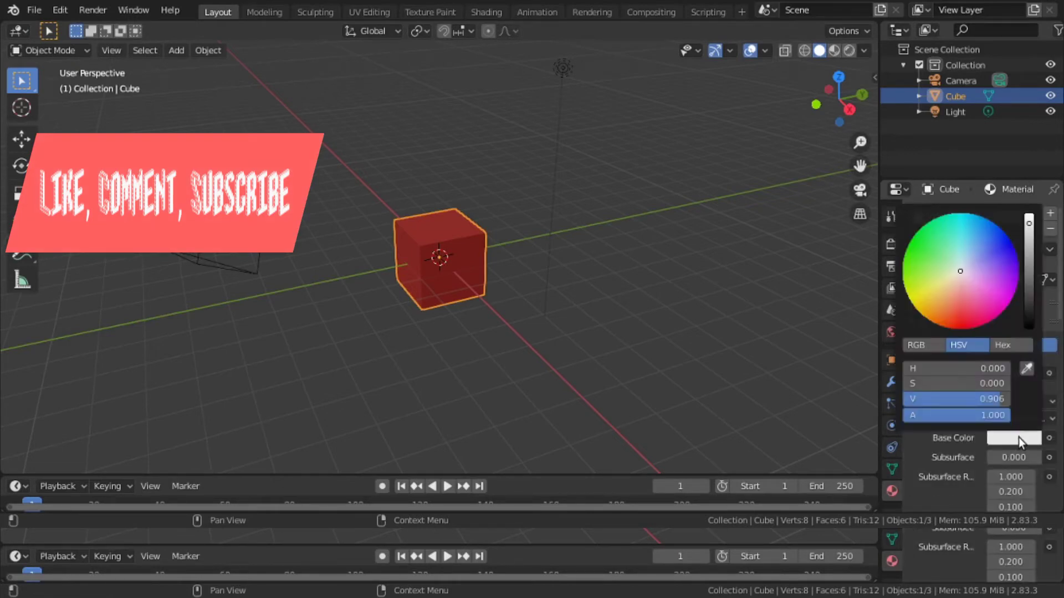
{"action": "left_click", "coordinate": [1030, 370]}
{"action": "left_click", "coordinate": [465, 263]}
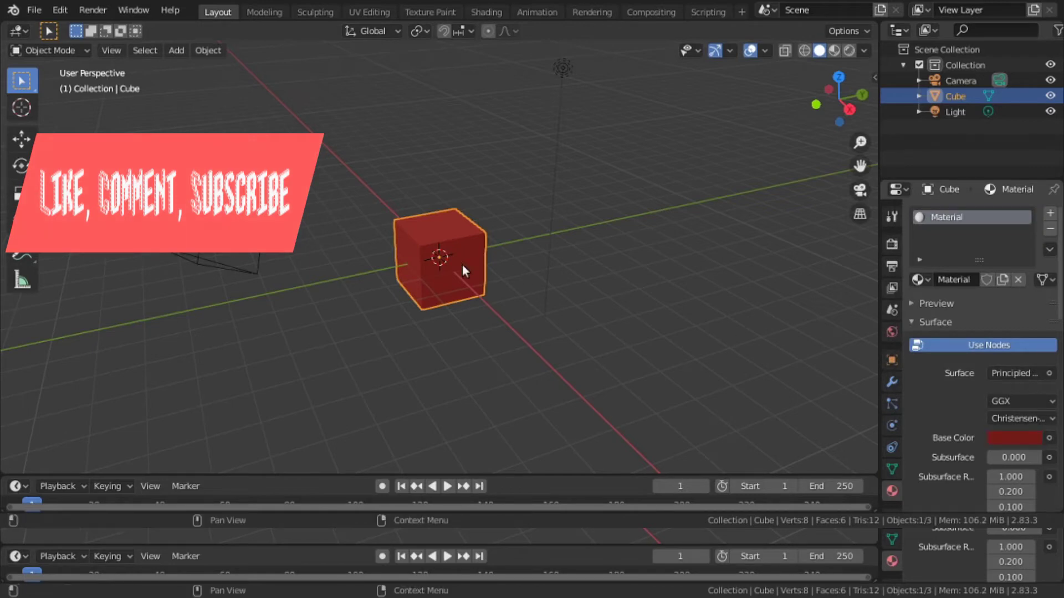
{"action": "left_click", "coordinate": [1022, 438]}
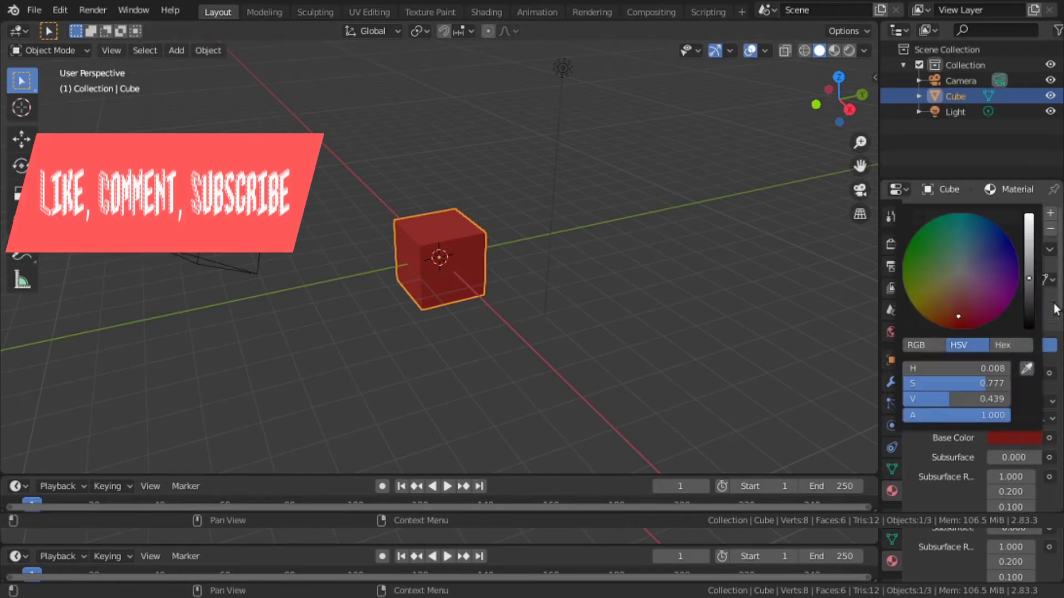
{"action": "left_click_drag", "start_coordinate": [1029, 282], "coordinate": [1030, 252]}
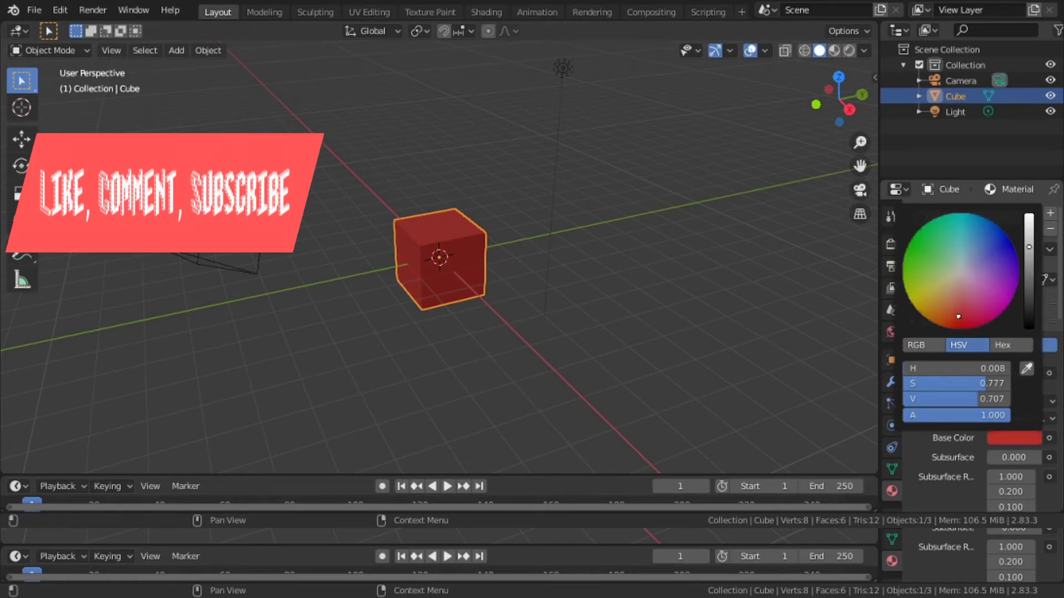
Return to the Compositing workspace, choose View Layer in the Render Layers node and render the image again, closing the render window
{"action": "left_click", "coordinate": [631, 11]}
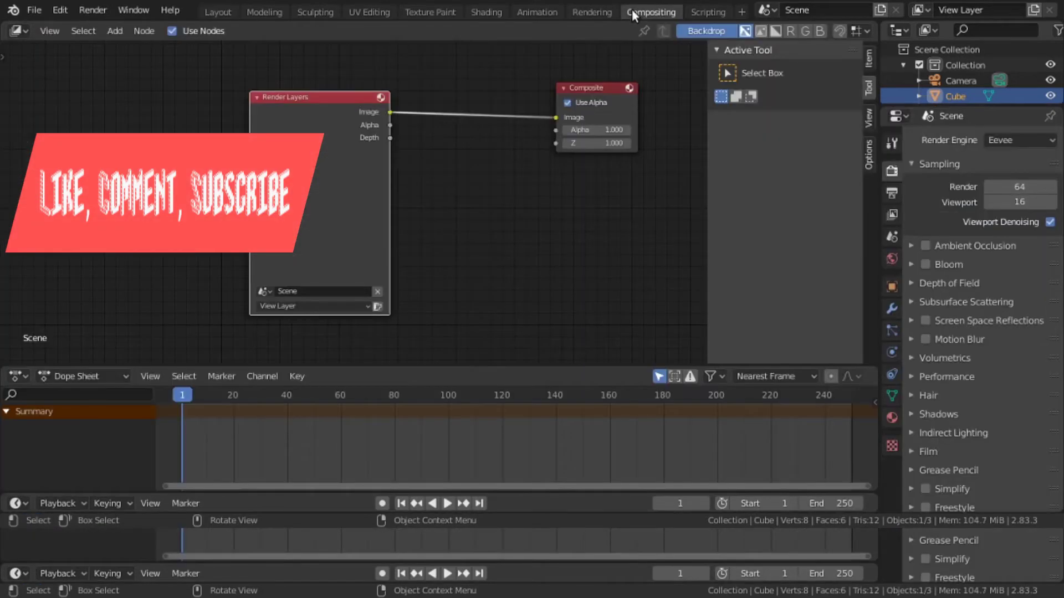
{"action": "left_click", "coordinate": [316, 306]}
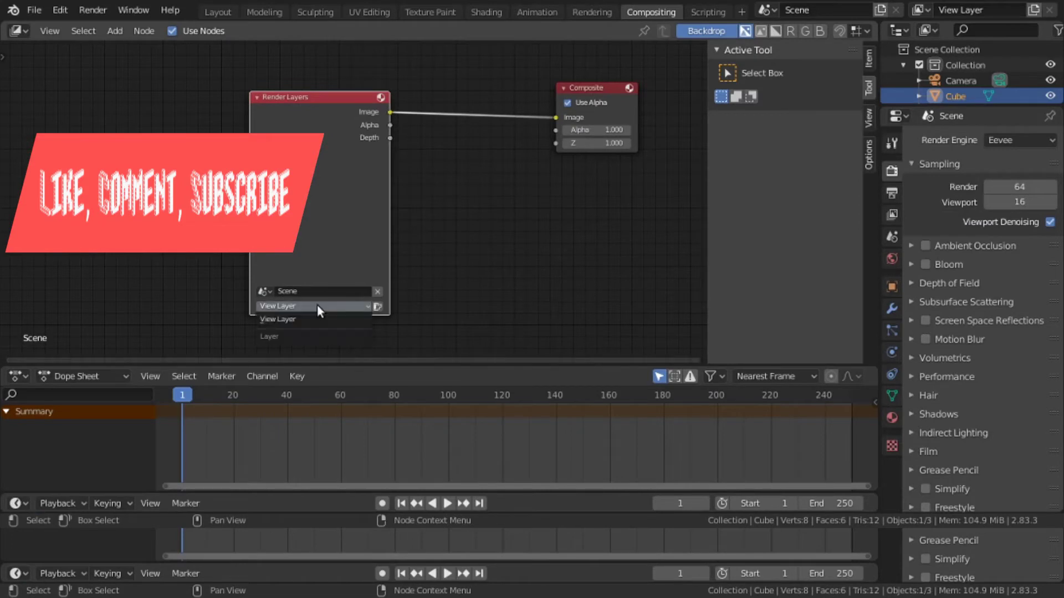
{"action": "left_click", "coordinate": [317, 317]}
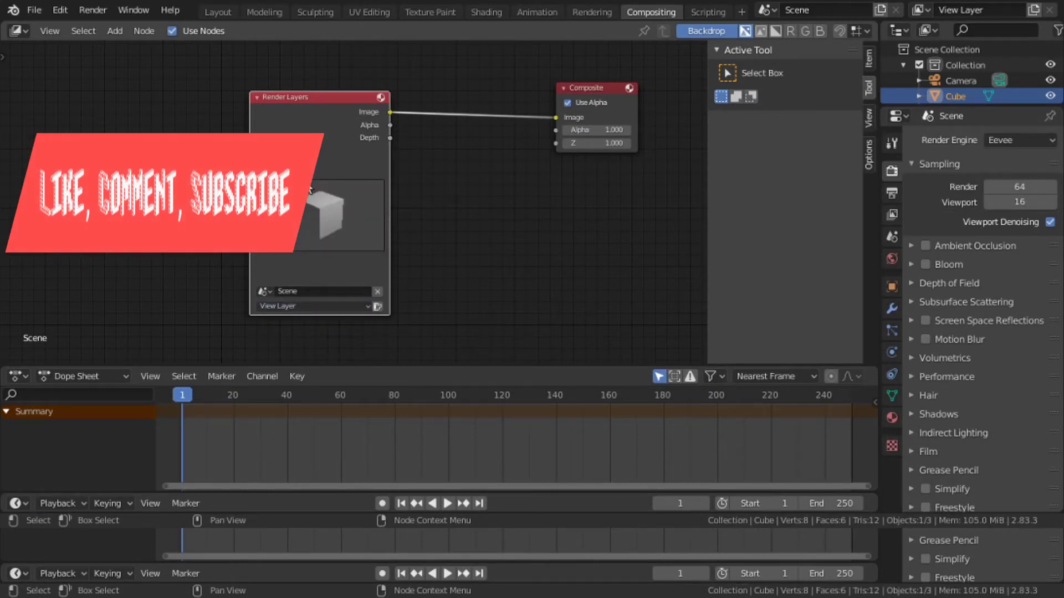
{"action": "left_click", "coordinate": [110, 11]}
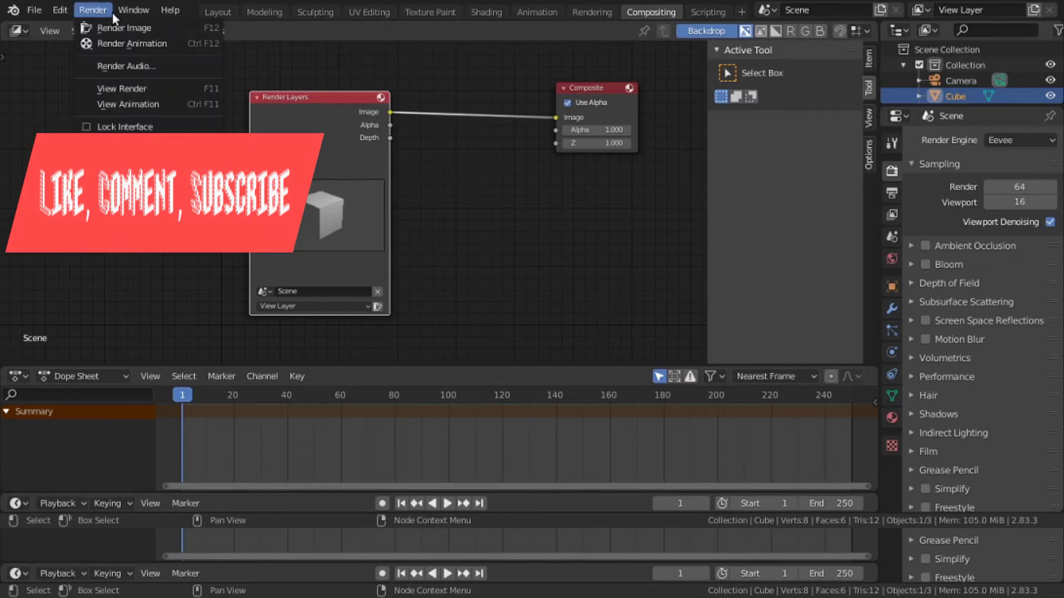
{"action": "left_click", "coordinate": [111, 27]}
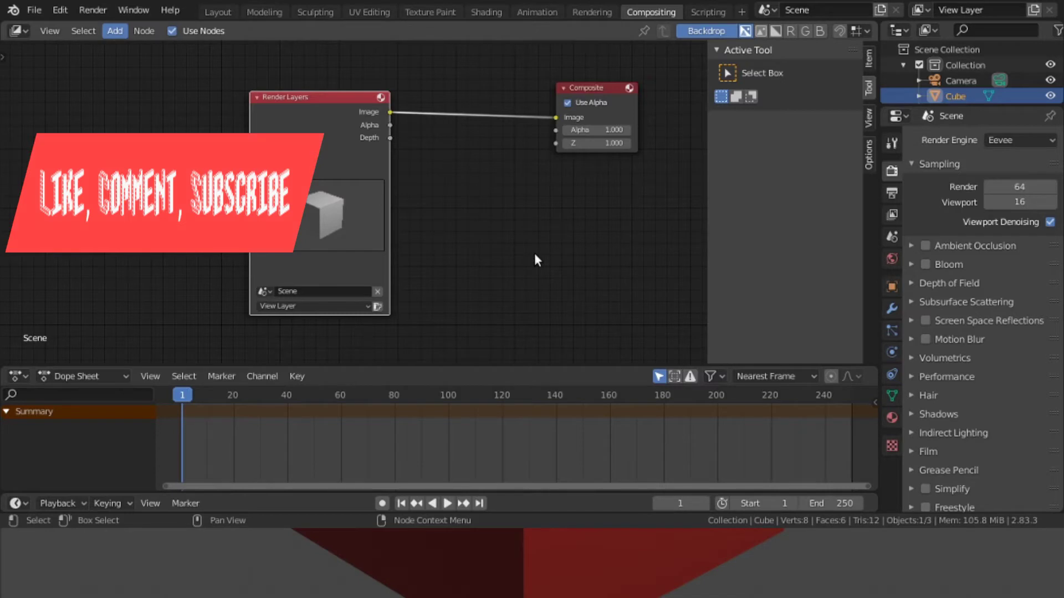
{"action": "left_click", "coordinate": [1051, 3]}
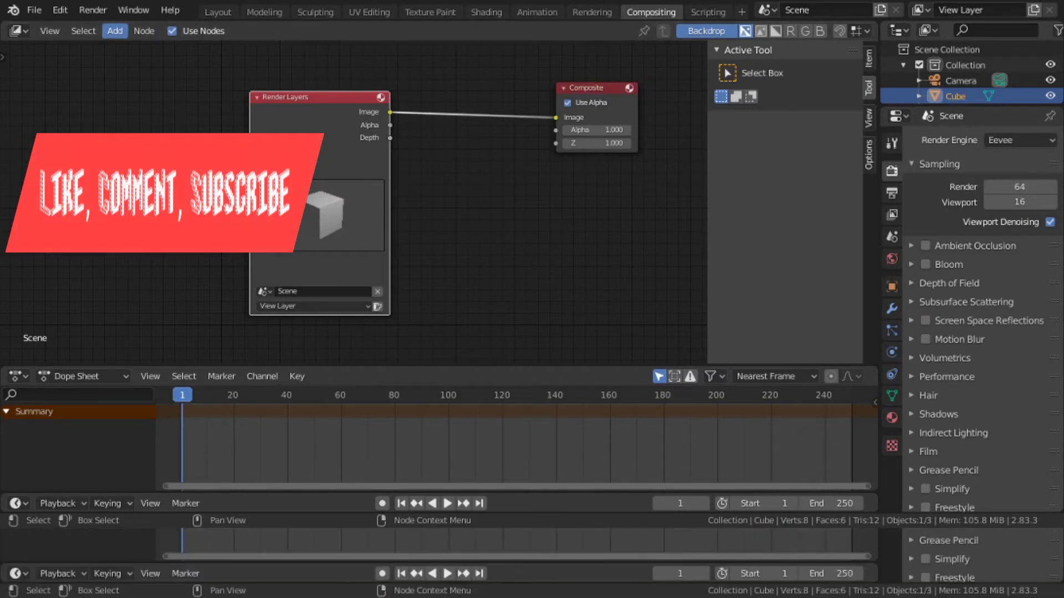
Reselect View Layer in the Render Layers node to refresh its preview, and move the node farther from Composite
{"action": "left_click", "coordinate": [339, 305]}
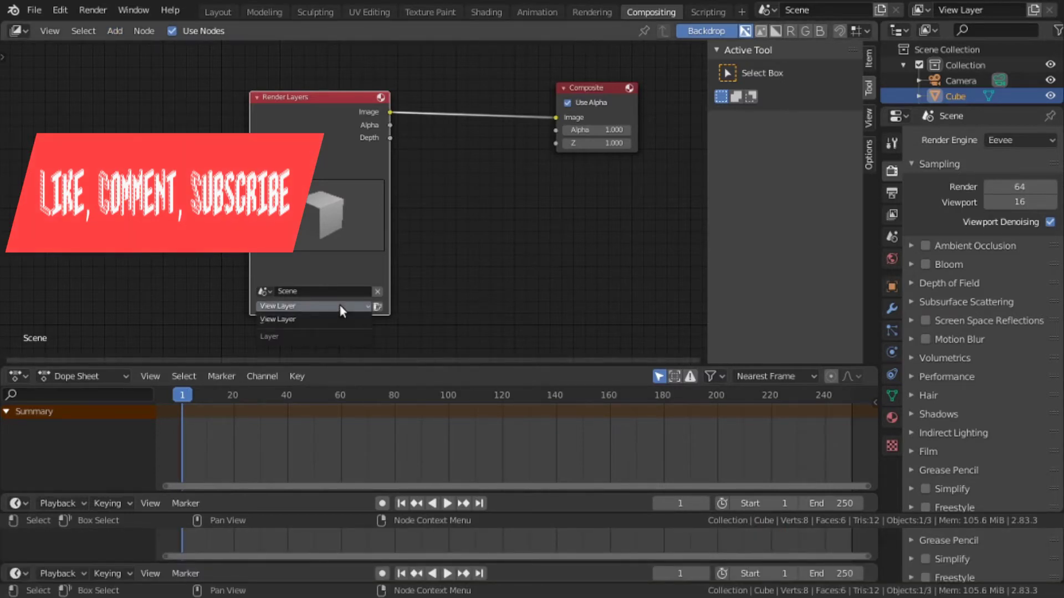
{"action": "left_click", "coordinate": [339, 305]}
{"action": "left_click", "coordinate": [339, 305]}
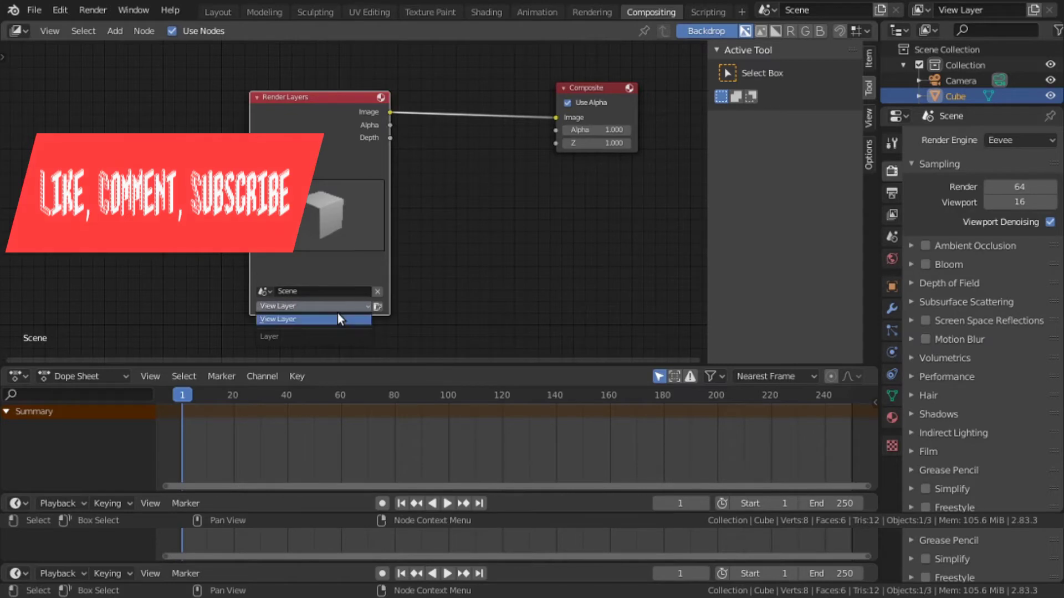
{"action": "left_click", "coordinate": [338, 314]}
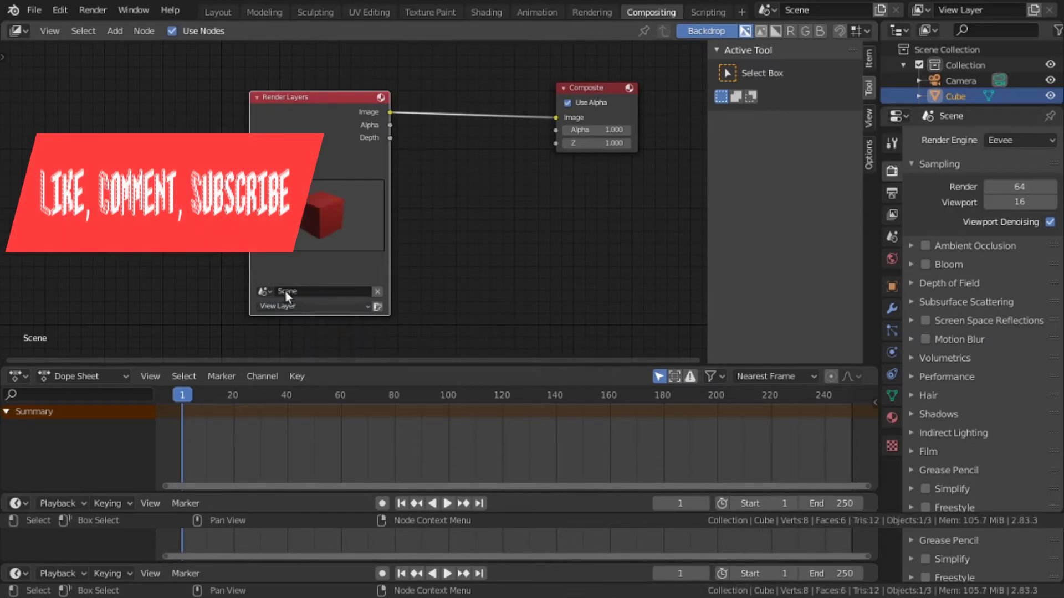
{"action": "left_click_drag", "start_coordinate": [278, 94], "coordinate": [134, 66]}
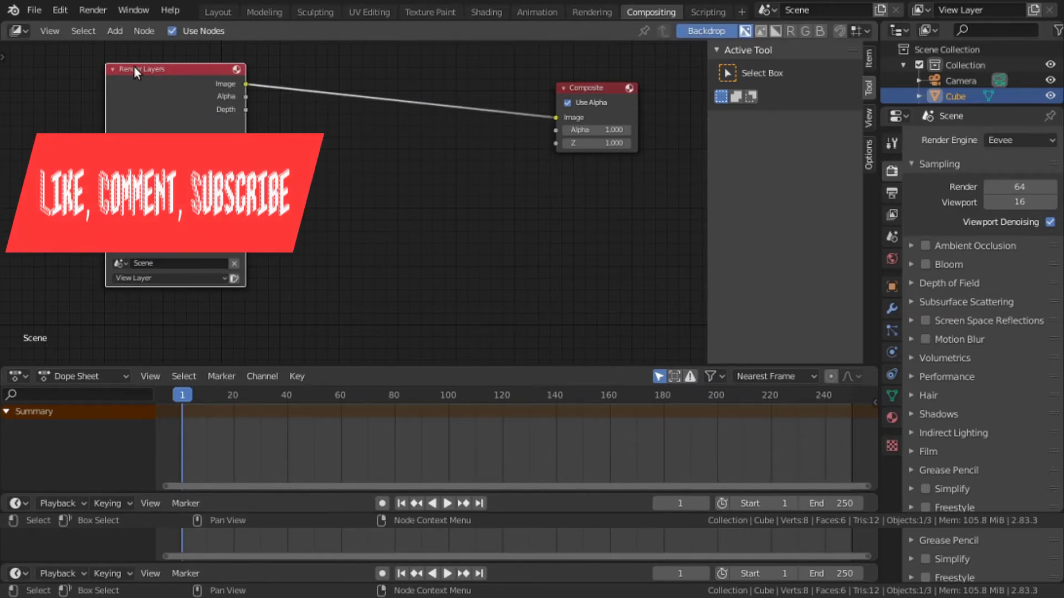
{"action": "left_click_drag", "start_coordinate": [134, 67], "coordinate": [146, 83]}
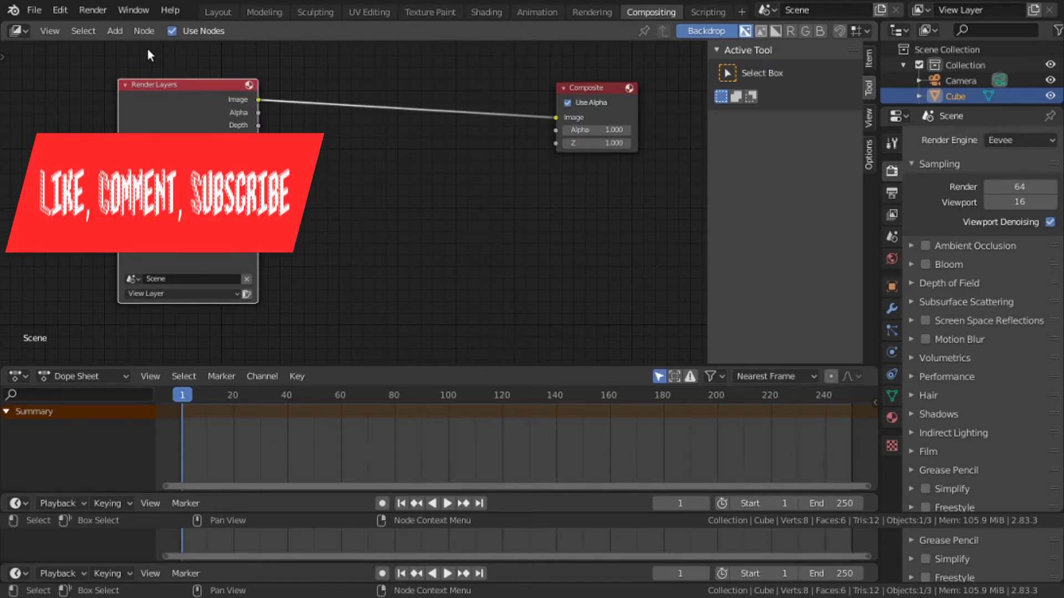
Add a Viewer output node below Composite and try linking the Render Layers Image output directly to it
{"action": "left_click", "coordinate": [115, 30]}
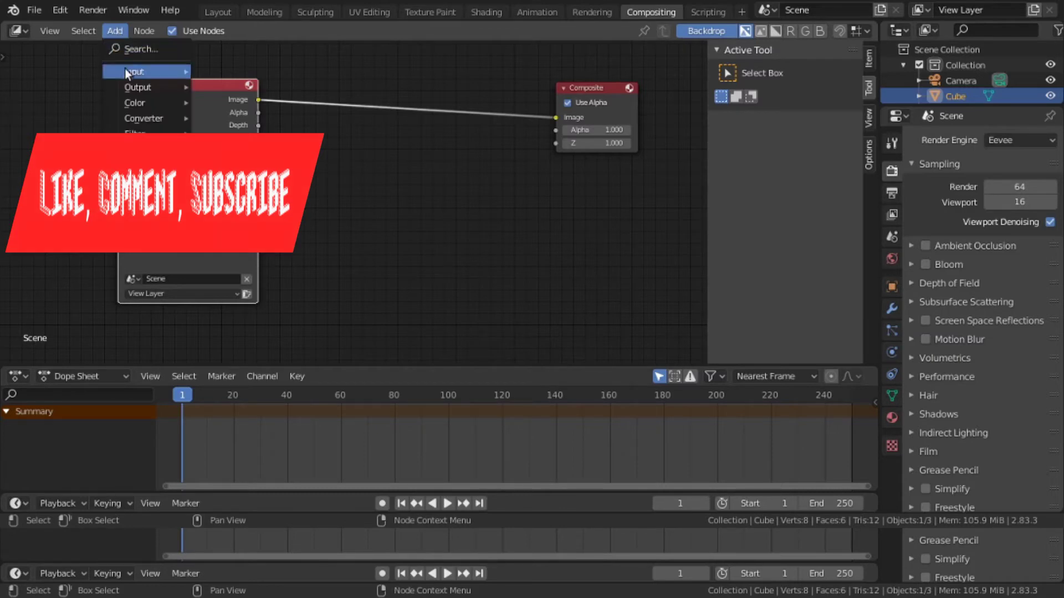
{"action": "mouse_move", "coordinate": [132, 88]}
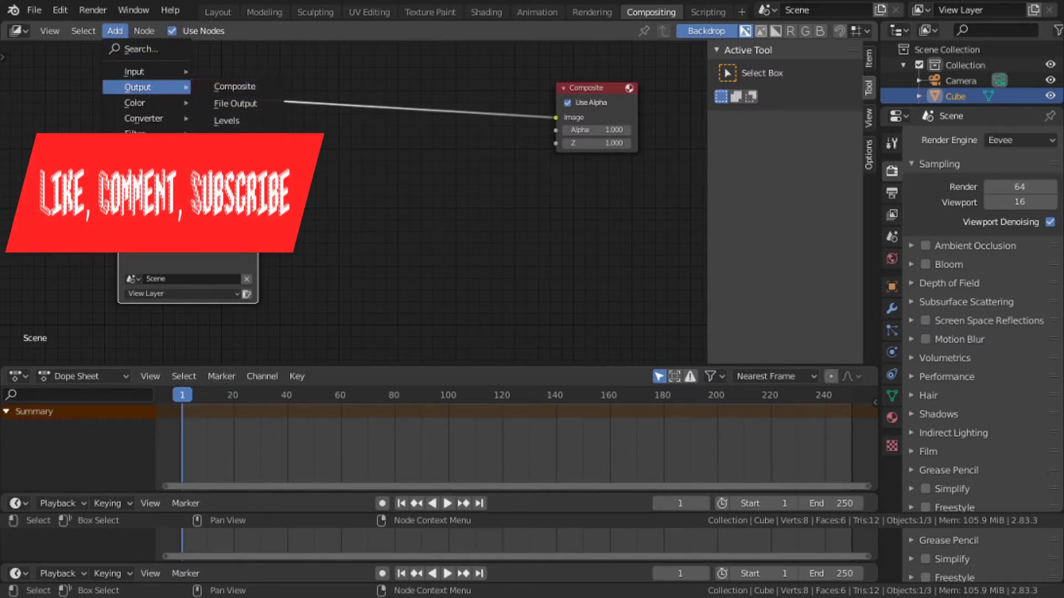
{"action": "left_click", "coordinate": [233, 155]}
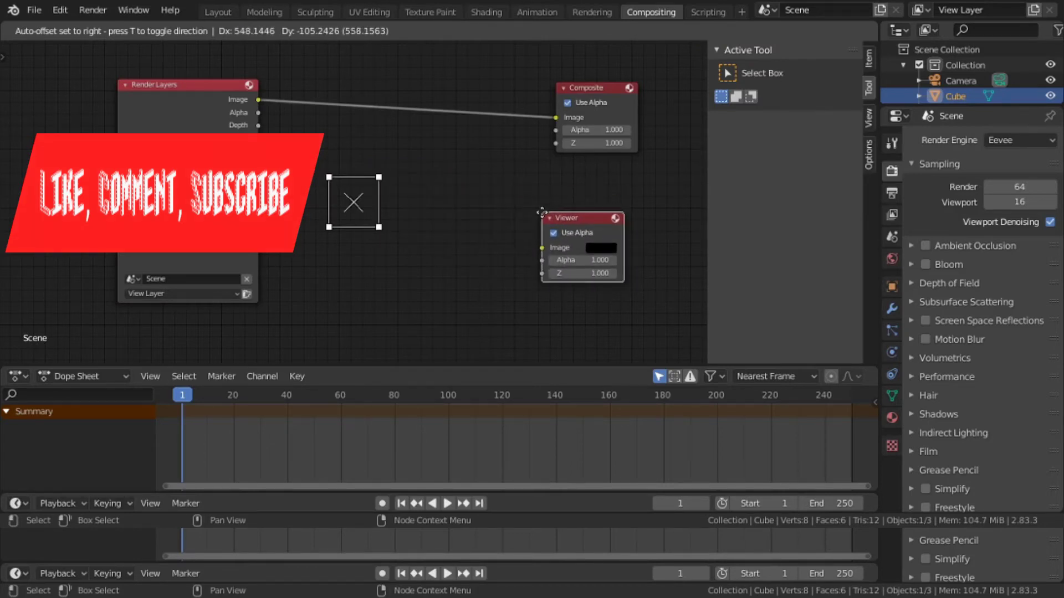
{"action": "left_click", "coordinate": [542, 212]}
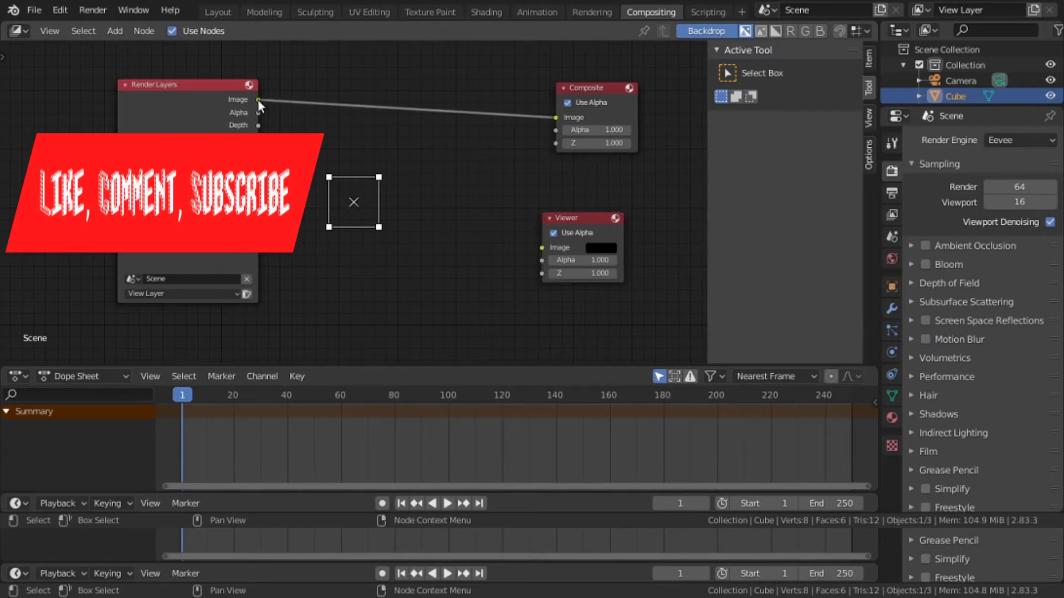
{"action": "left_click_drag", "start_coordinate": [258, 101], "coordinate": [542, 250]}
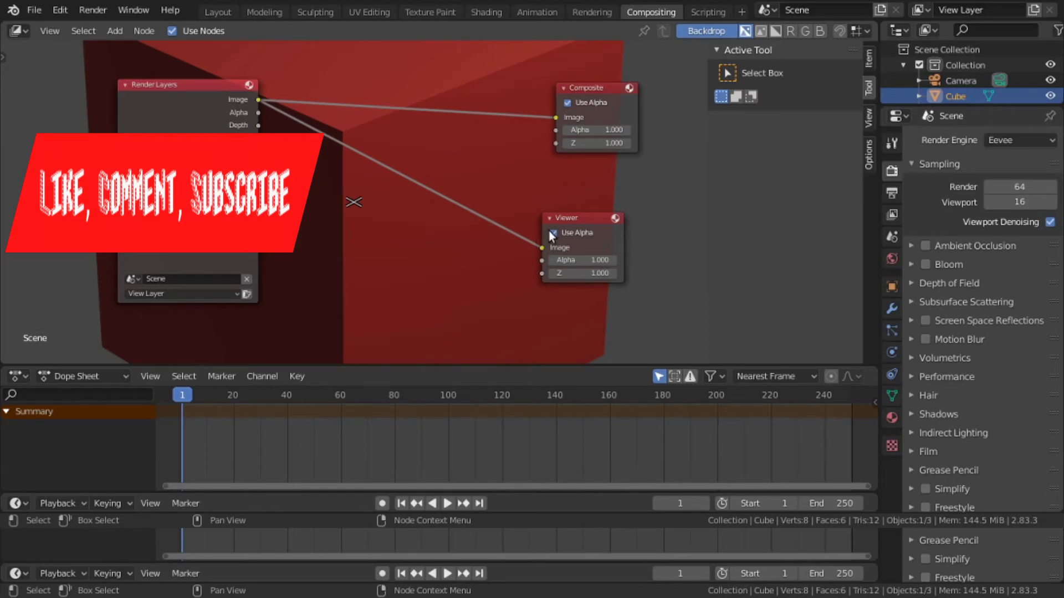
{"action": "left_click_drag", "start_coordinate": [542, 248], "coordinate": [412, 213]}
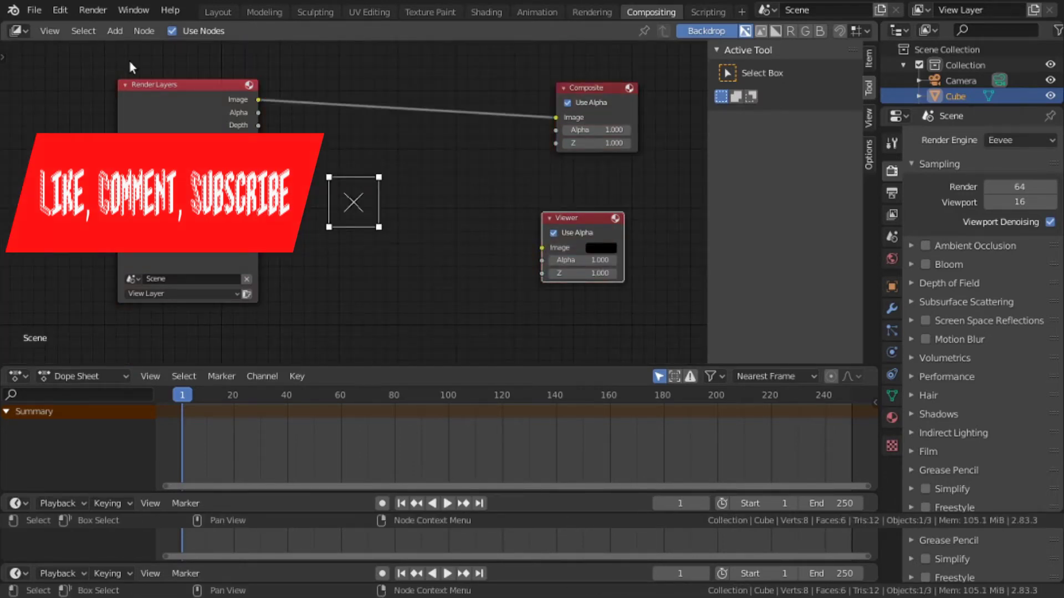
Insert a Reroute point on the Render Layers–Composite link and connect it to the Viewer's Image input
{"action": "left_click", "coordinate": [136, 31]}
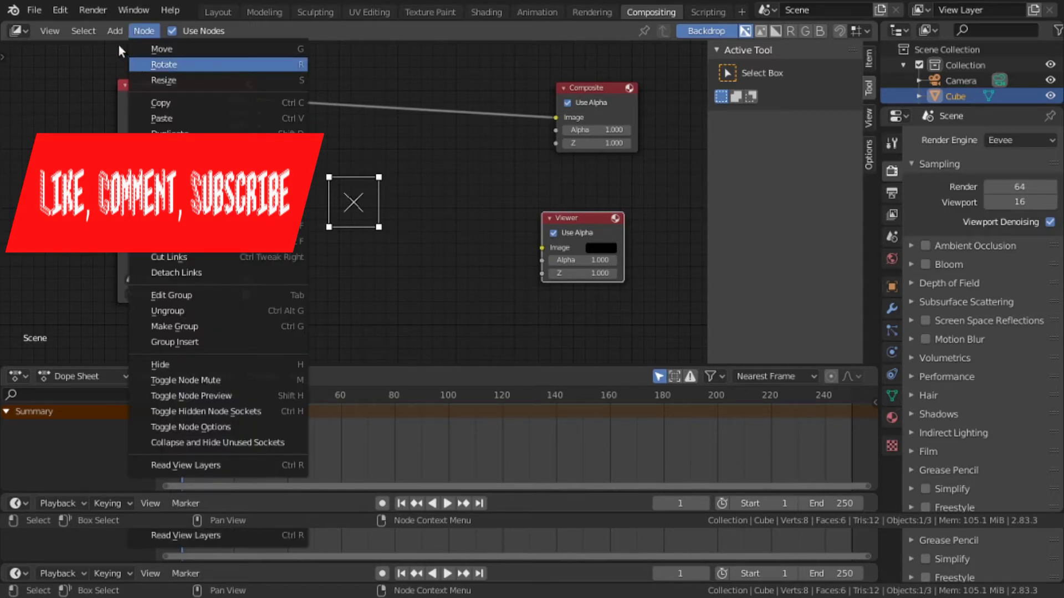
{"action": "mouse_move", "coordinate": [117, 30]}
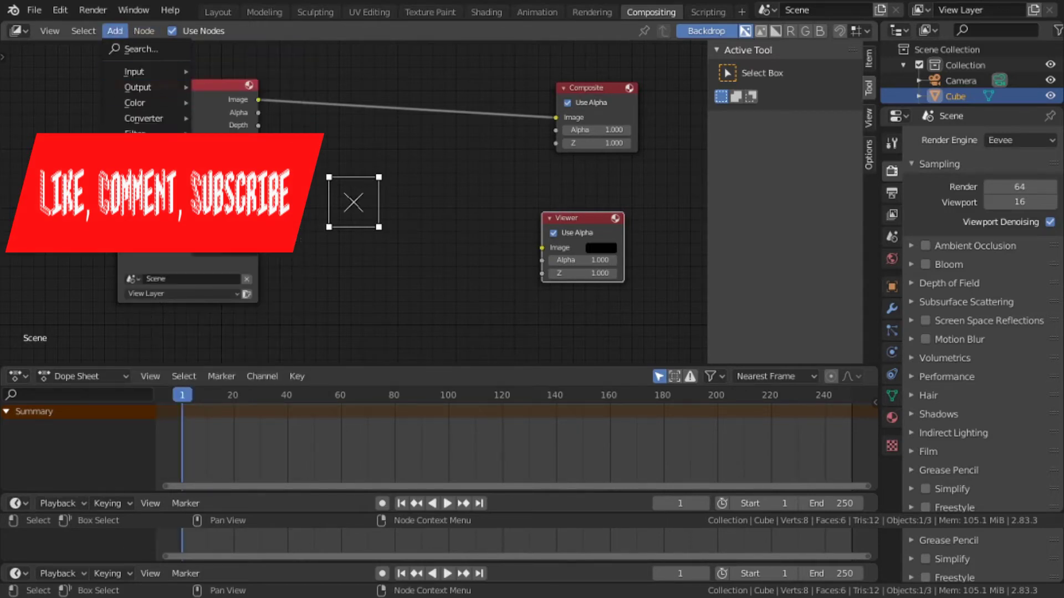
{"action": "left_click", "coordinate": [229, 226]}
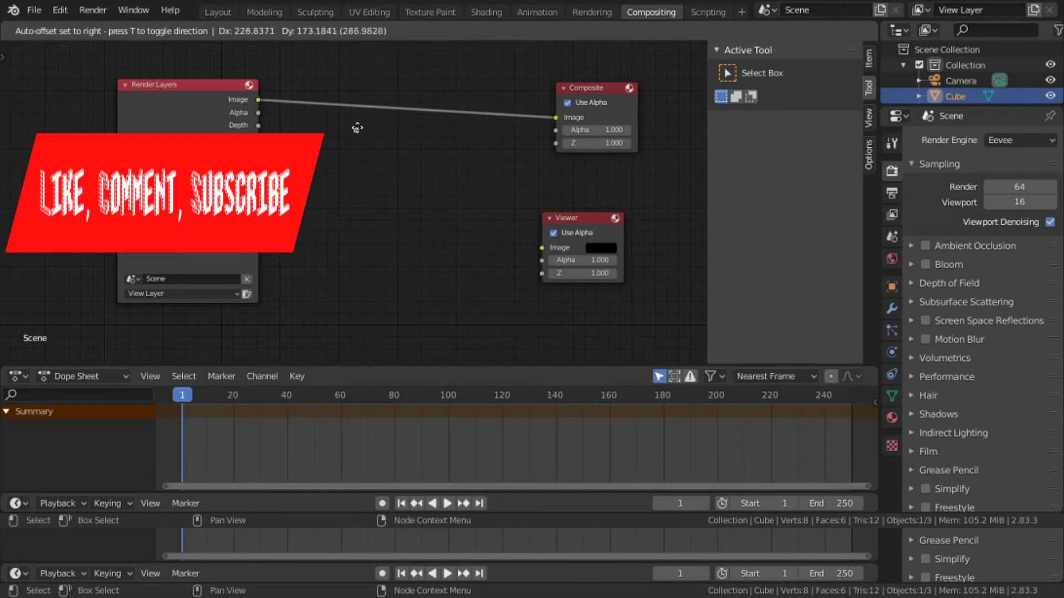
{"action": "left_click", "coordinate": [344, 101]}
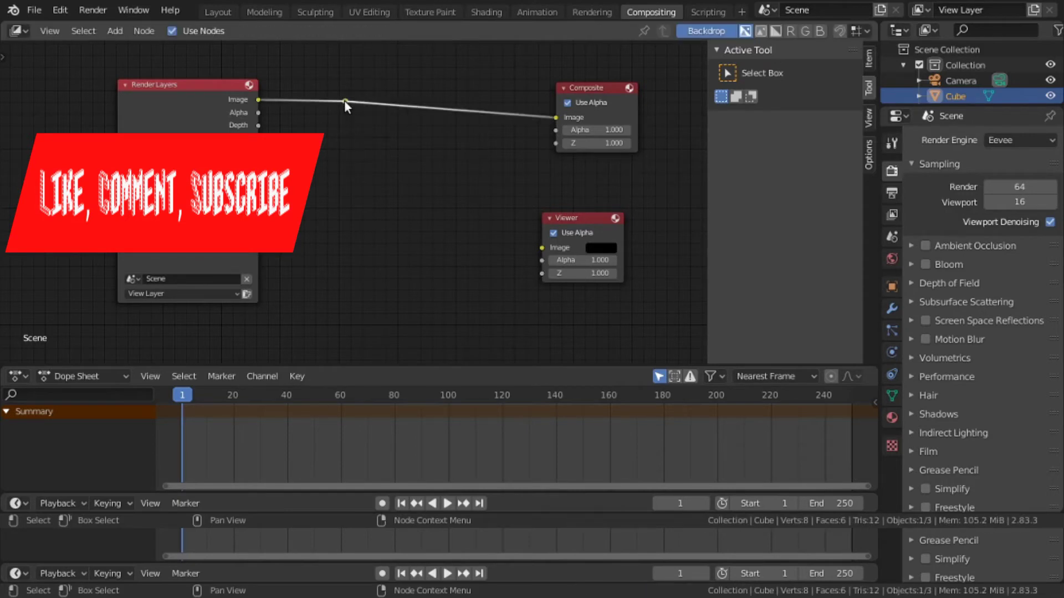
{"action": "left_click_drag", "start_coordinate": [345, 102], "coordinate": [540, 251]}
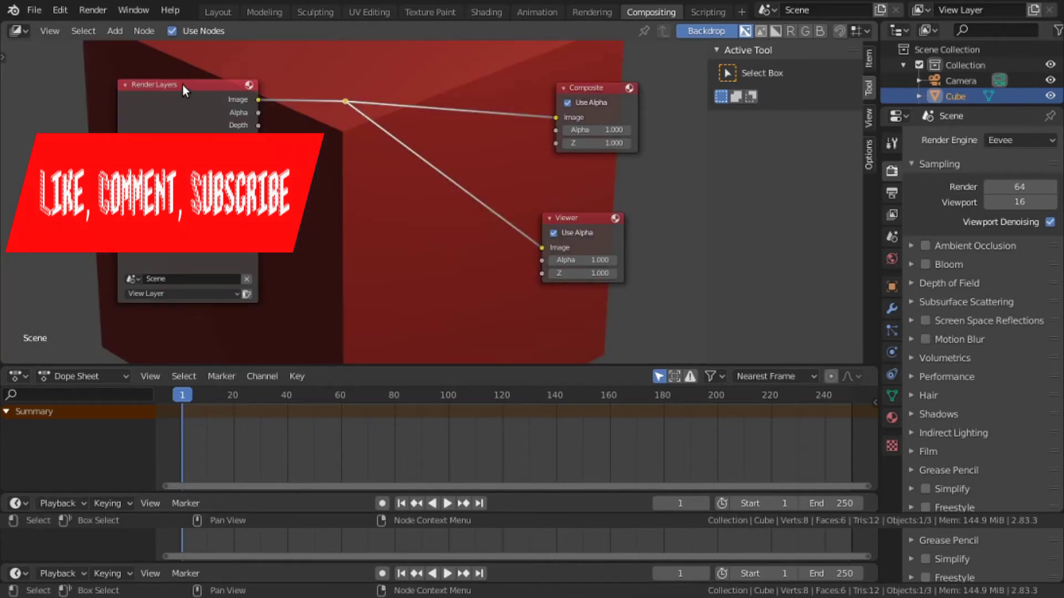
Spread the Render Layers and Viewer nodes apart, and resize and reposition the backdrop image between them
{"action": "left_click_drag", "start_coordinate": [181, 85], "coordinate": [106, 81]}
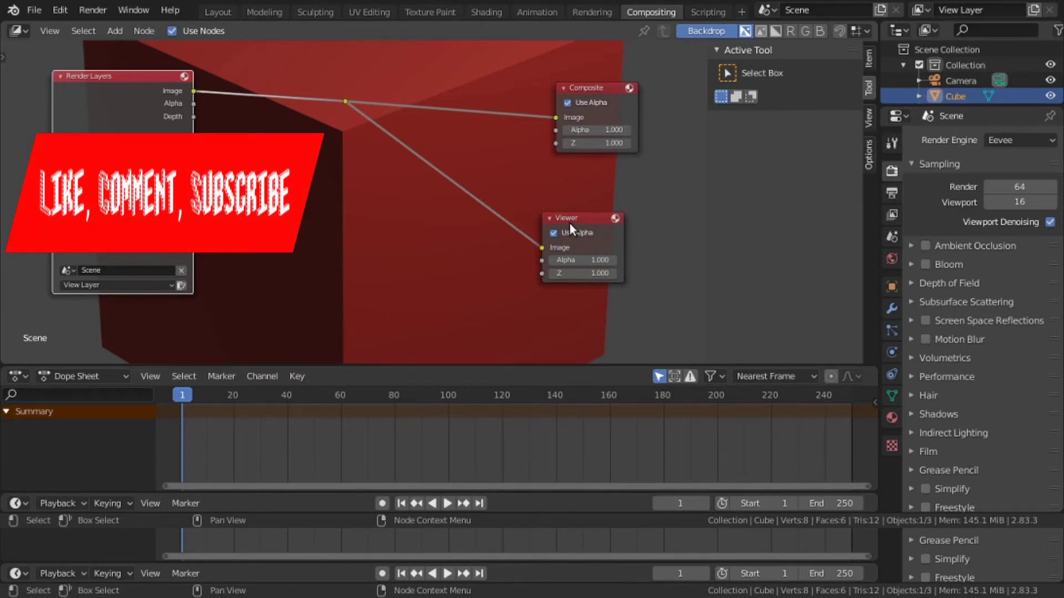
{"action": "left_click_drag", "start_coordinate": [570, 224], "coordinate": [600, 216]}
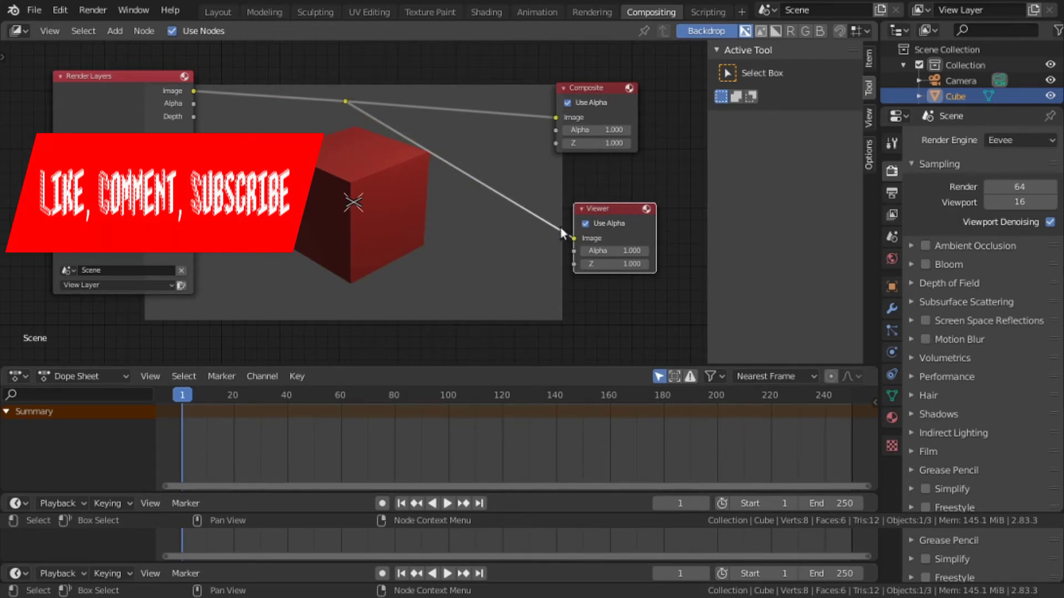
{"action": "left_click", "coordinate": [599, 209]}
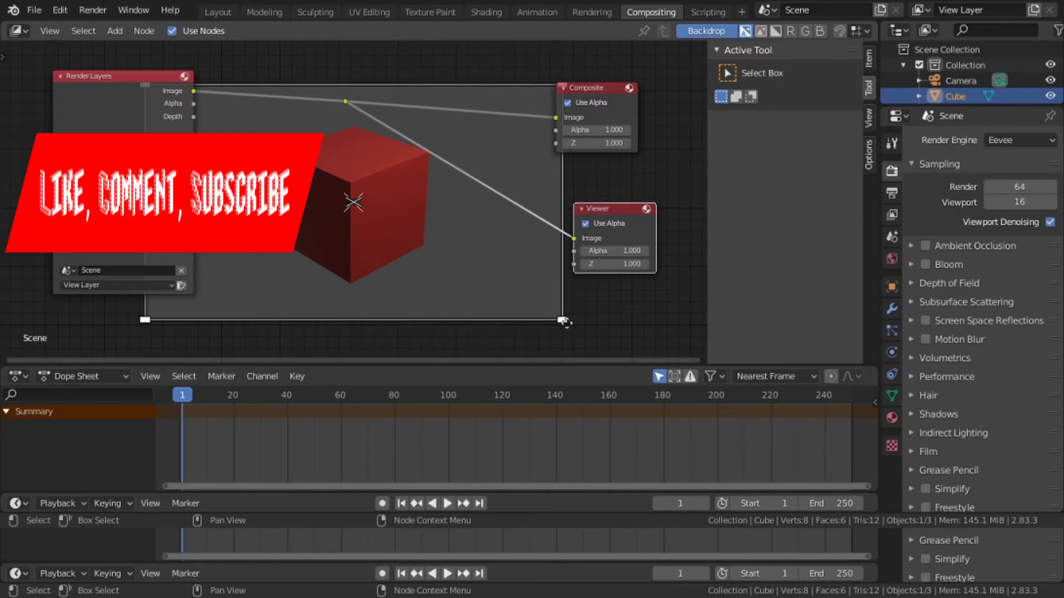
{"action": "left_click_drag", "start_coordinate": [563, 320], "coordinate": [602, 327]}
{"action": "left_click_drag", "start_coordinate": [366, 211], "coordinate": [405, 242]}
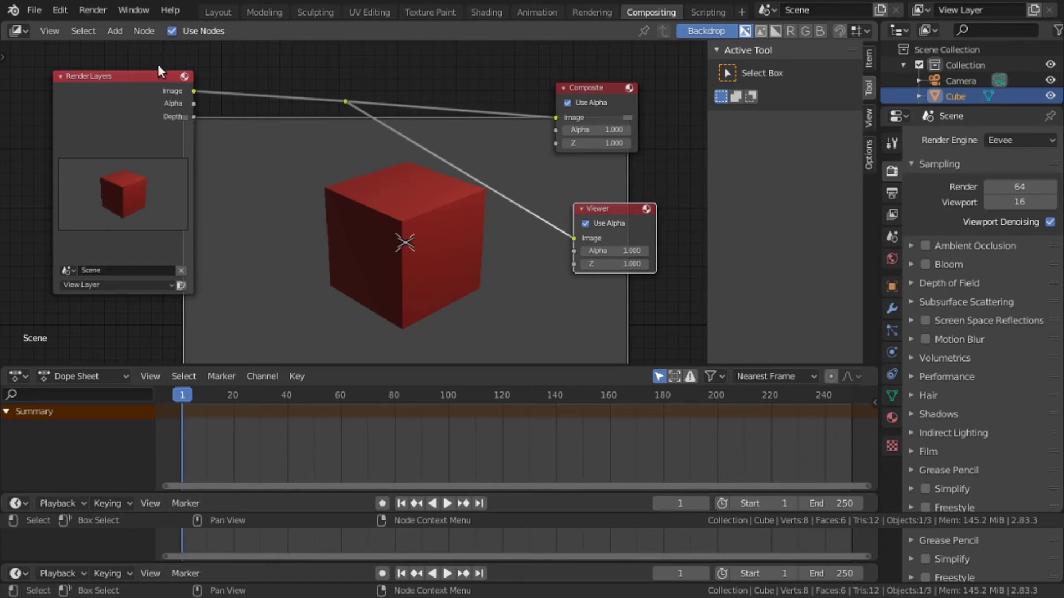
{"action": "left_click", "coordinate": [143, 31]}
{"action": "mouse_move", "coordinate": [121, 32]}
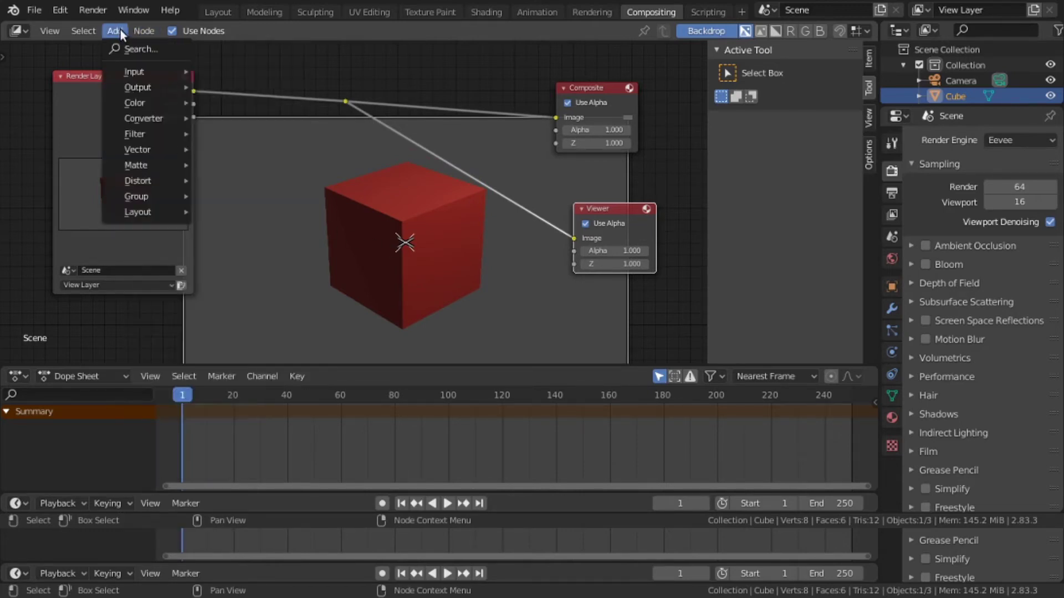
{"action": "mouse_move", "coordinate": [167, 181]}
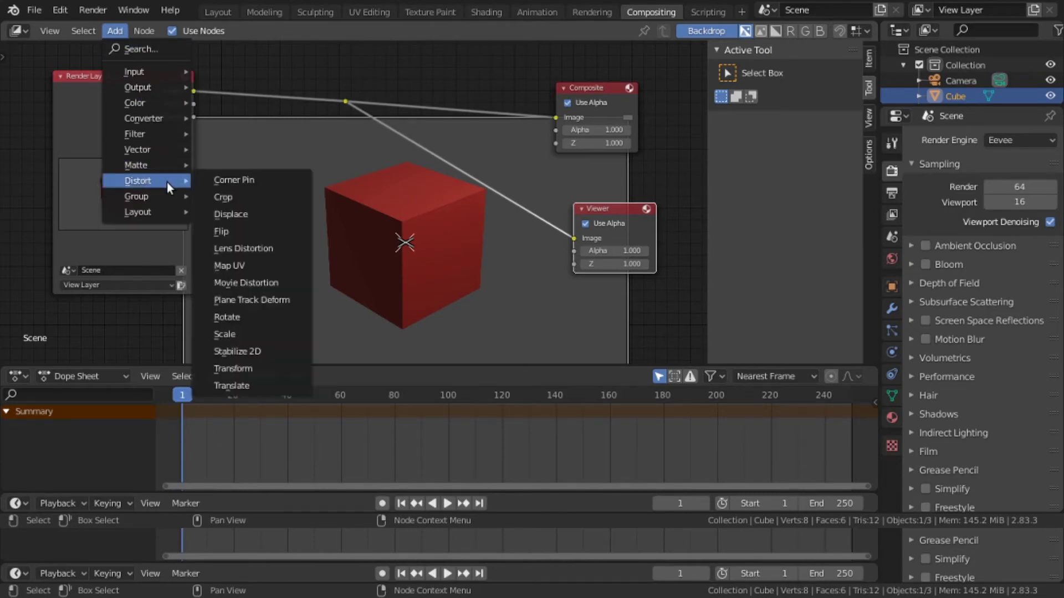
{"action": "left_click", "coordinate": [272, 331]}
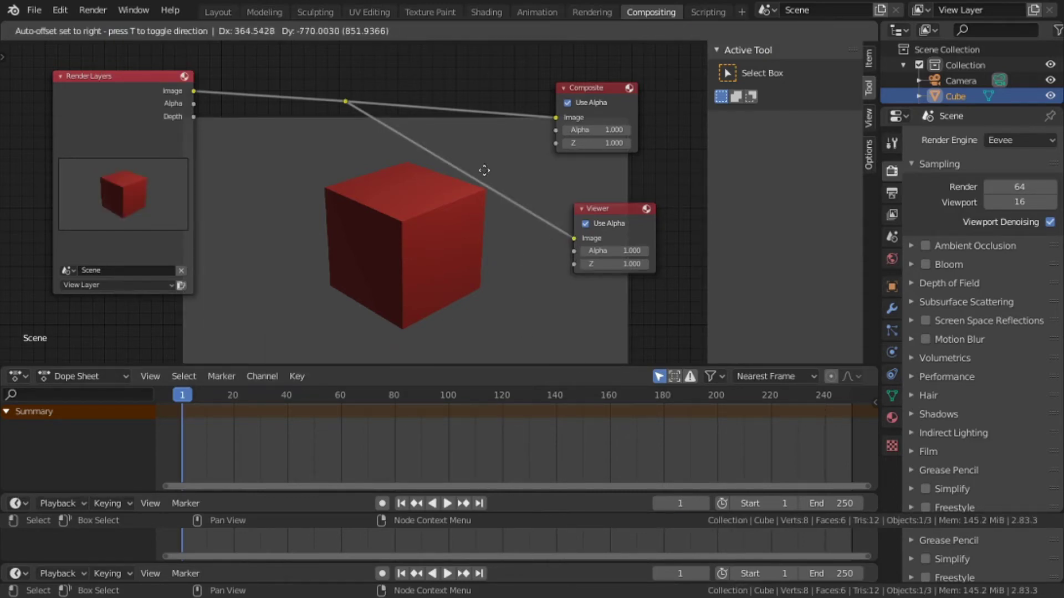
{"action": "key", "text": "Escape"}
{"action": "mouse_move", "coordinate": [651, 592]}
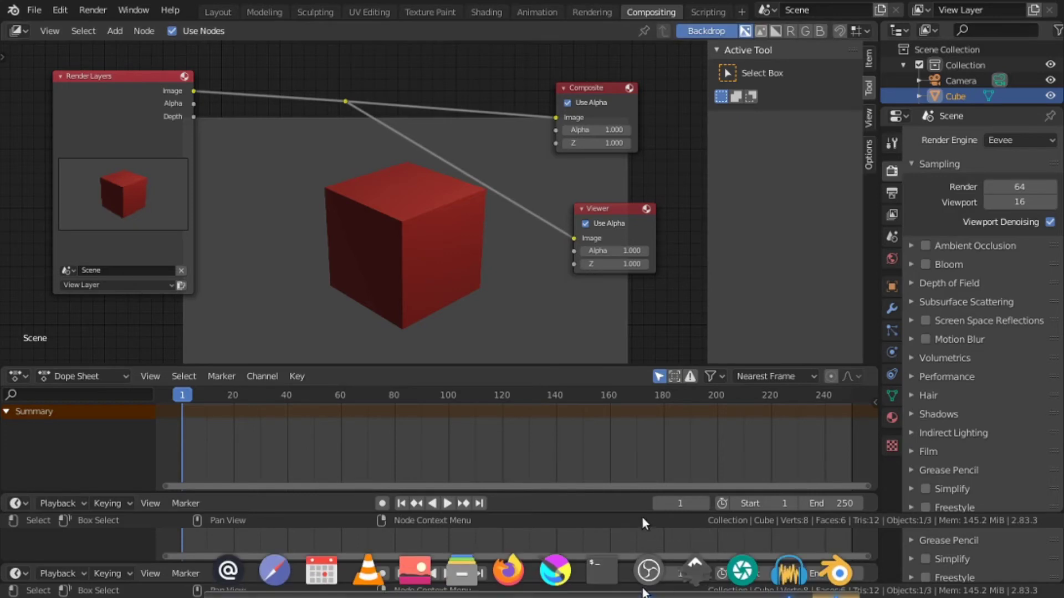
{"action": "left_click", "coordinate": [644, 586]}
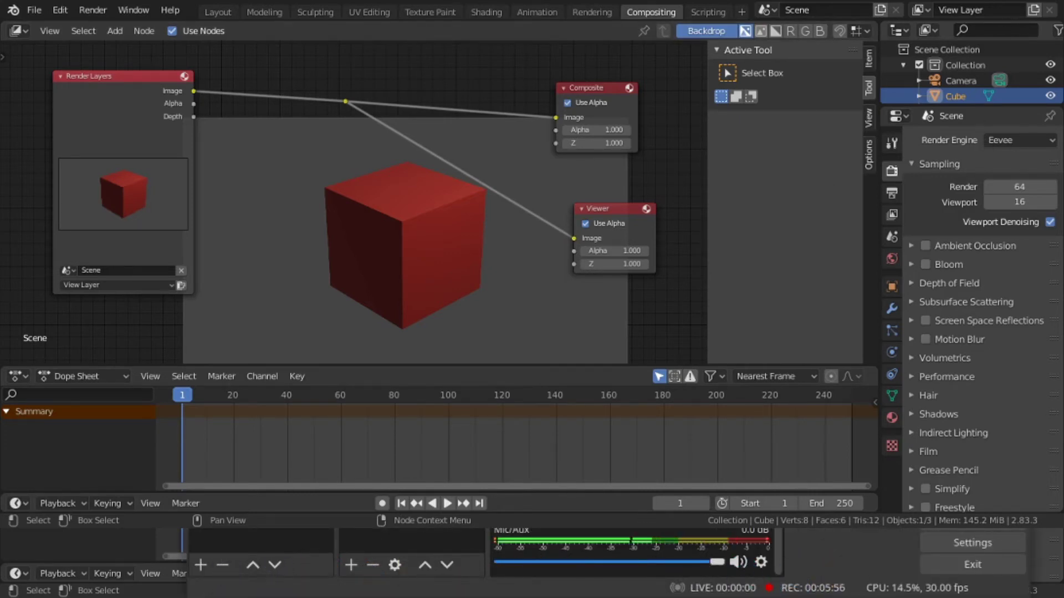
{"action": "key", "text": "alt+Tab"}
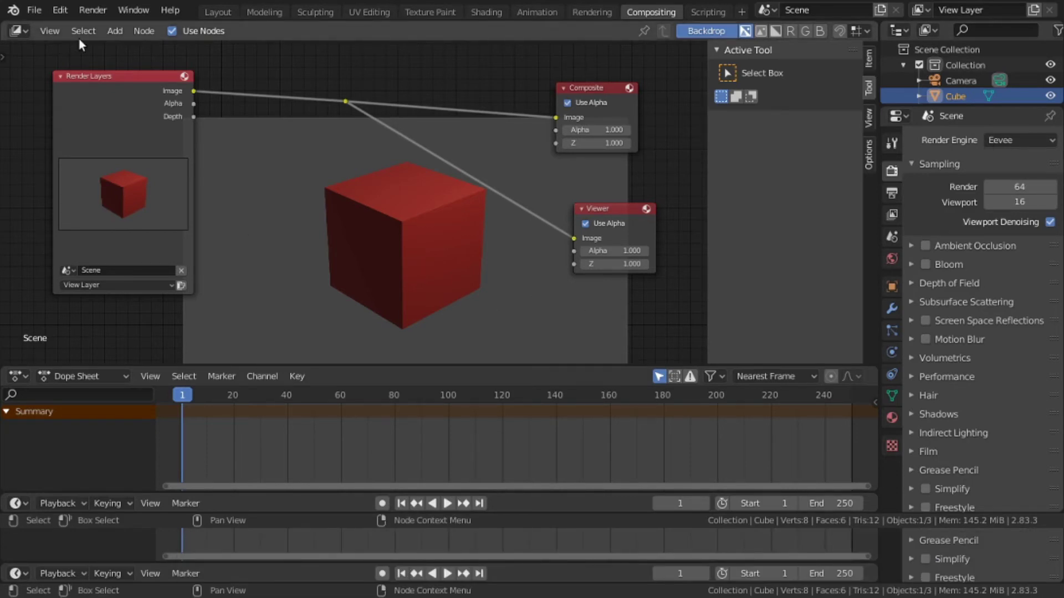
Add a Scale distort node and insert it on the link between the Reroute point and the Viewer
{"action": "left_click", "coordinate": [116, 29]}
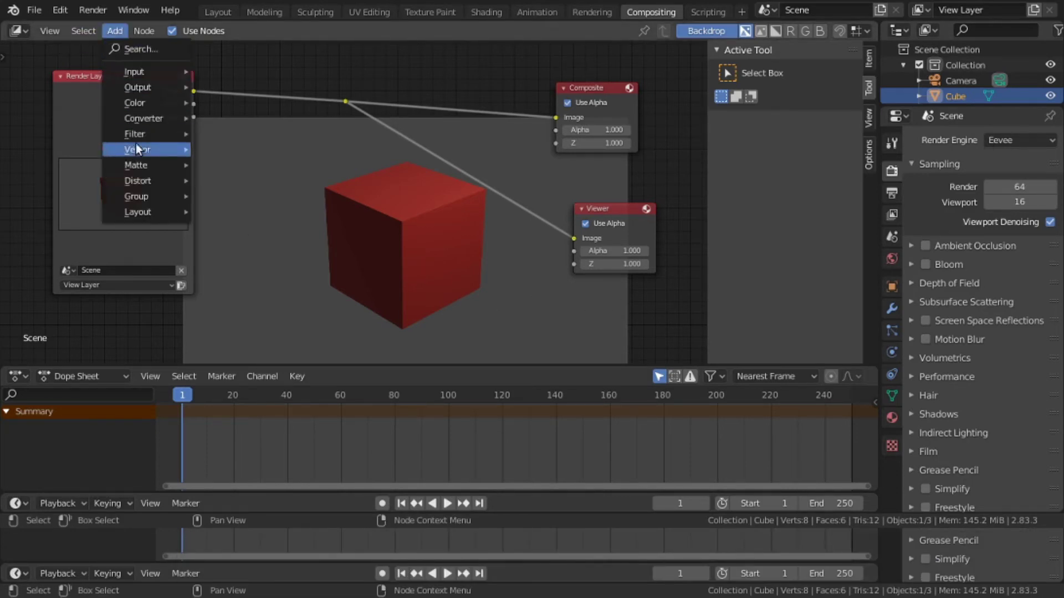
{"action": "mouse_move", "coordinate": [155, 180]}
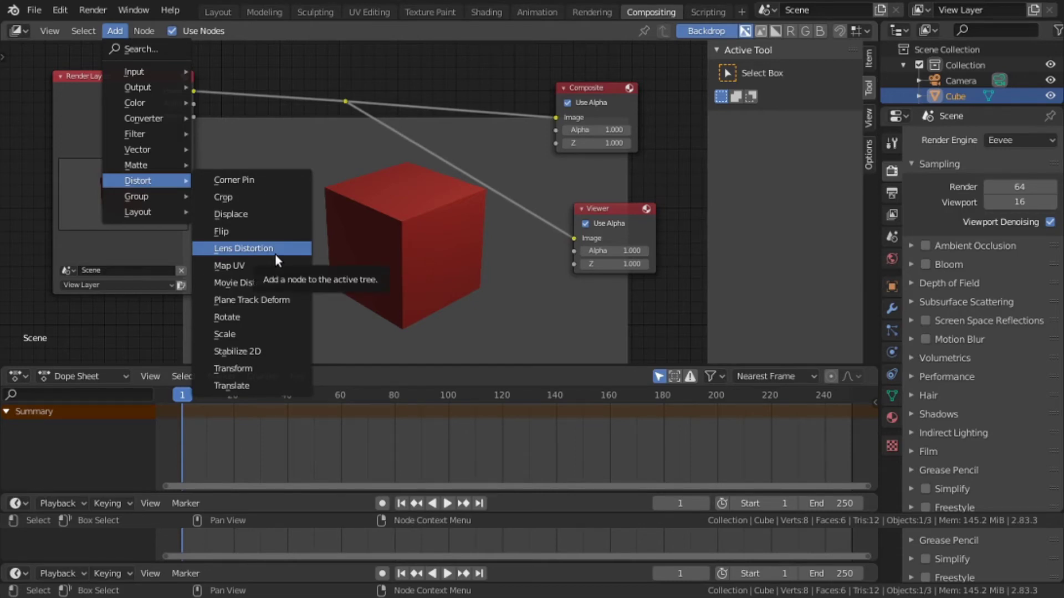
{"action": "left_click", "coordinate": [283, 332]}
{"action": "left_click", "coordinate": [323, 181]}
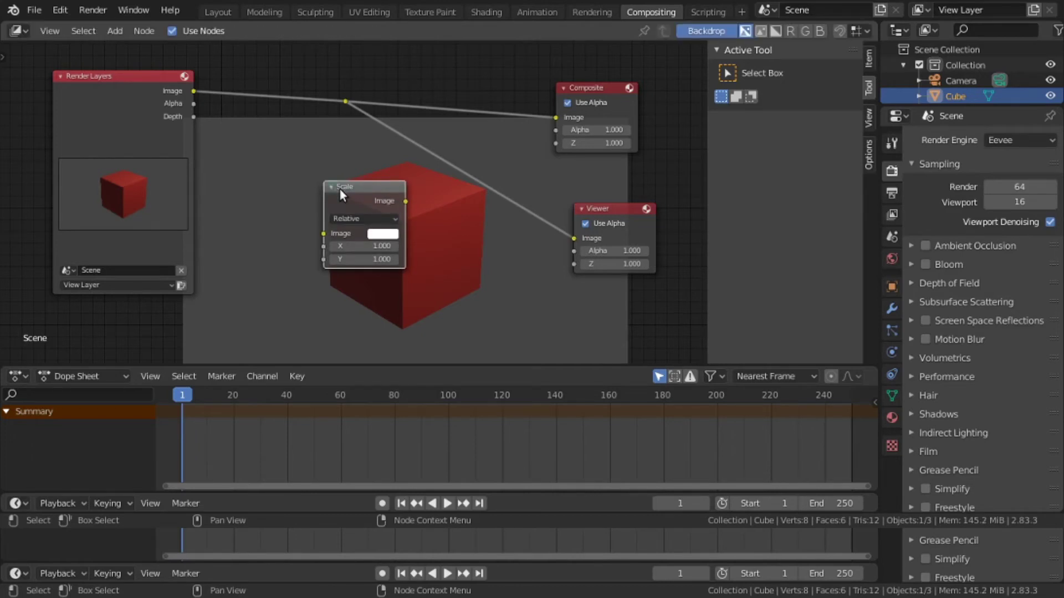
{"action": "left_click_drag", "start_coordinate": [339, 189], "coordinate": [445, 160]}
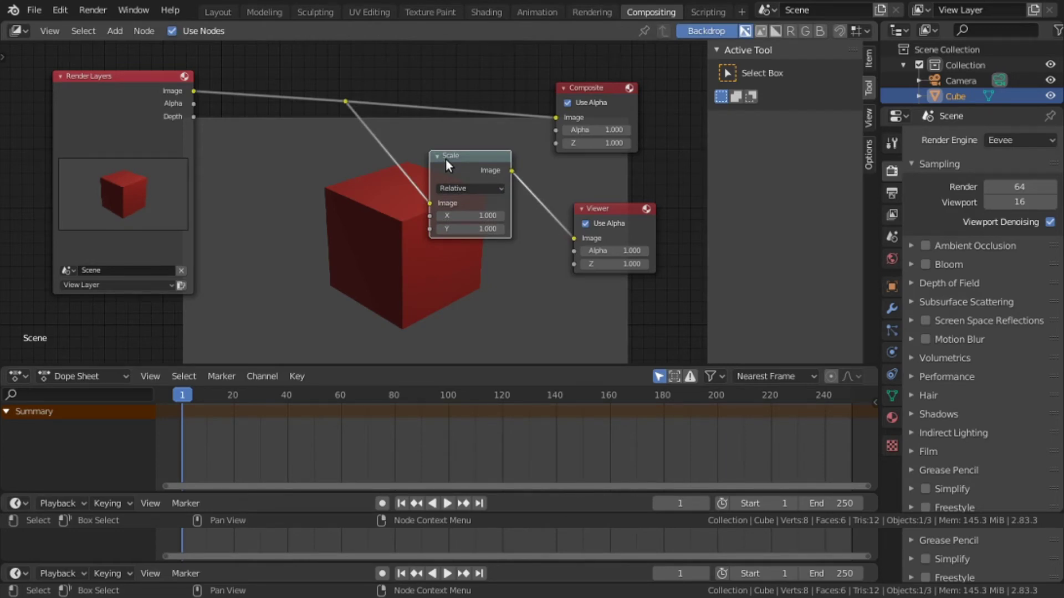
{"action": "left_click_drag", "start_coordinate": [445, 158], "coordinate": [485, 156]}
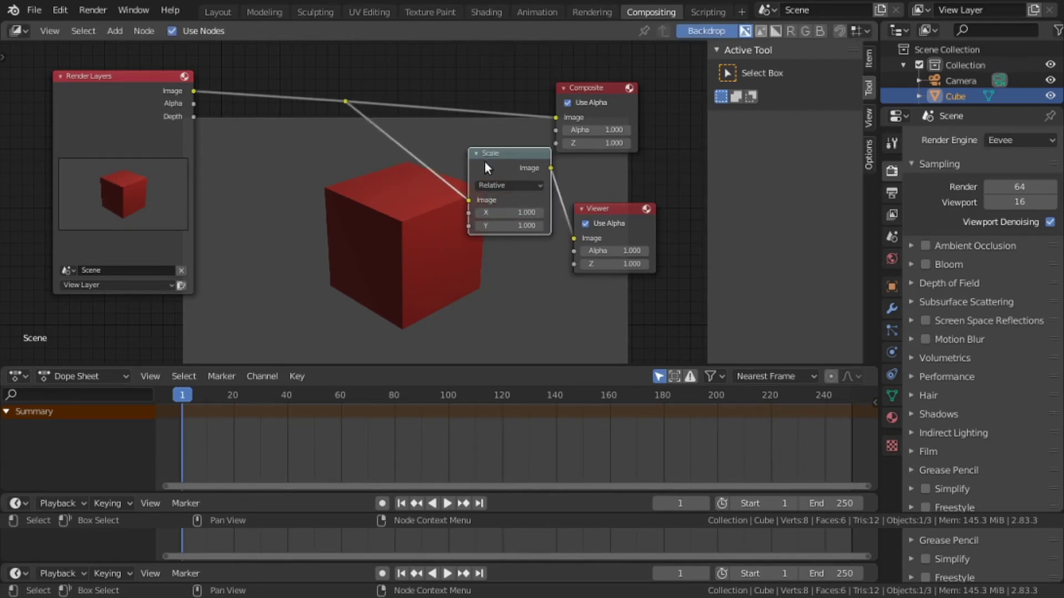
Set the Scale node's X factor to 1.8, and raise it further to 2.3
{"action": "left_click", "coordinate": [498, 212]}
{"action": "left_click", "coordinate": [499, 214]}
{"action": "key", "text": "BackSpace"}
{"action": "type", "text": "8"}
{"action": "key", "text": "Return"}
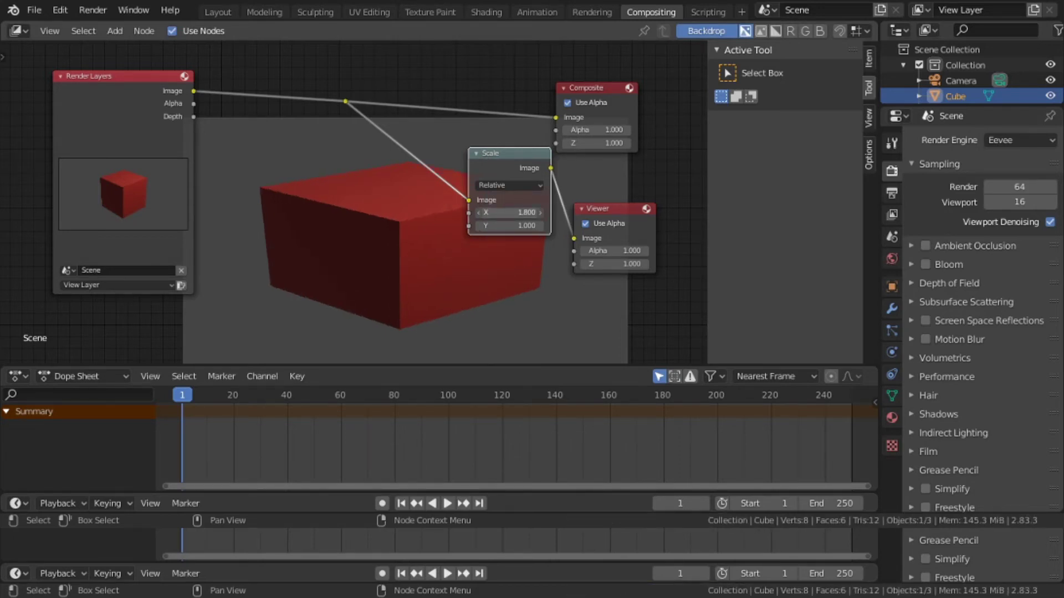
{"action": "mouse_move", "coordinate": [509, 213]}
{"action": "left_mouse_down"}
{"action": "mouse_move", "coordinate": [500, 226]}
{"action": "mouse_move", "coordinate": [523, 226]}
{"action": "mouse_move", "coordinate": [494, 226]}
{"action": "mouse_move", "coordinate": [523, 215]}
{"action": "mouse_move", "coordinate": [507, 212]}
{"action": "left_mouse_up"}
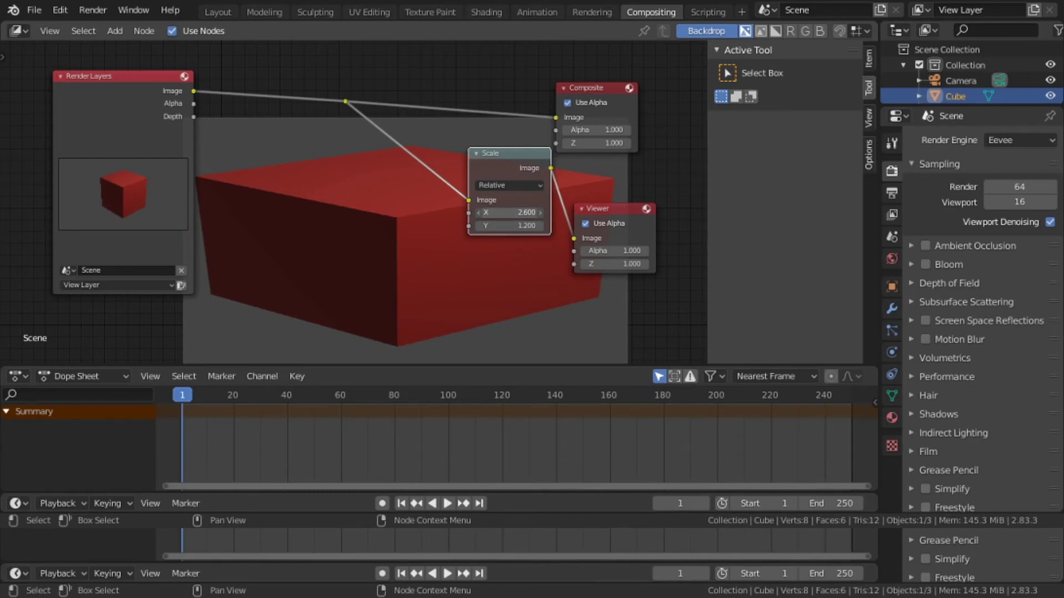
Set the Scale node's Y factor to 0.5 to flatten the backdrop image
{"action": "left_click", "coordinate": [514, 224]}
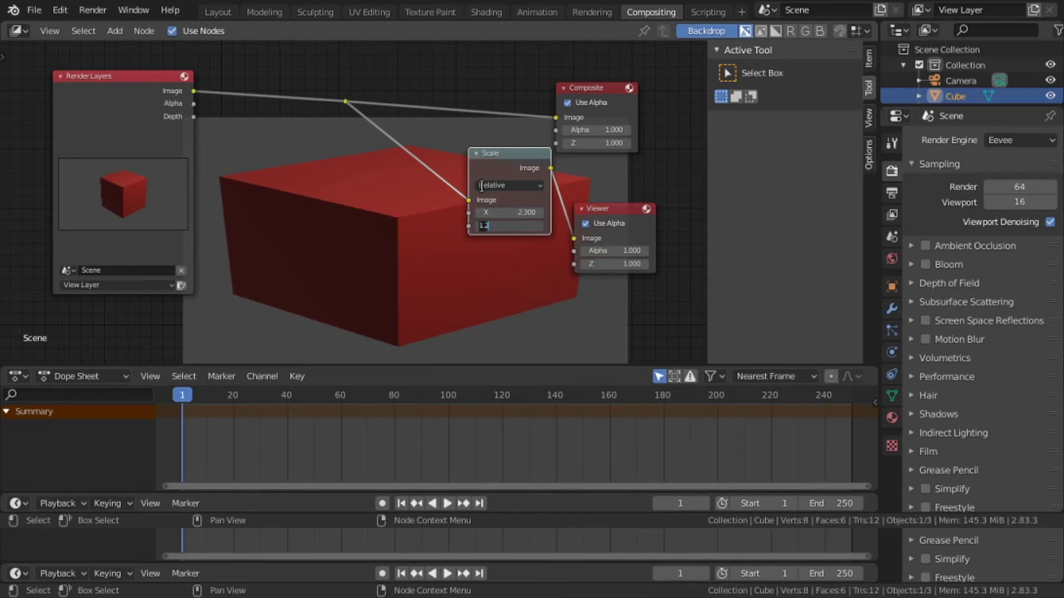
{"action": "key", "text": "Return"}
{"action": "mouse_move", "coordinate": [497, 227]}
{"action": "left_mouse_down"}
{"action": "mouse_move", "coordinate": [477, 226]}
{"action": "mouse_move", "coordinate": [497, 225]}
{"action": "left_mouse_up"}
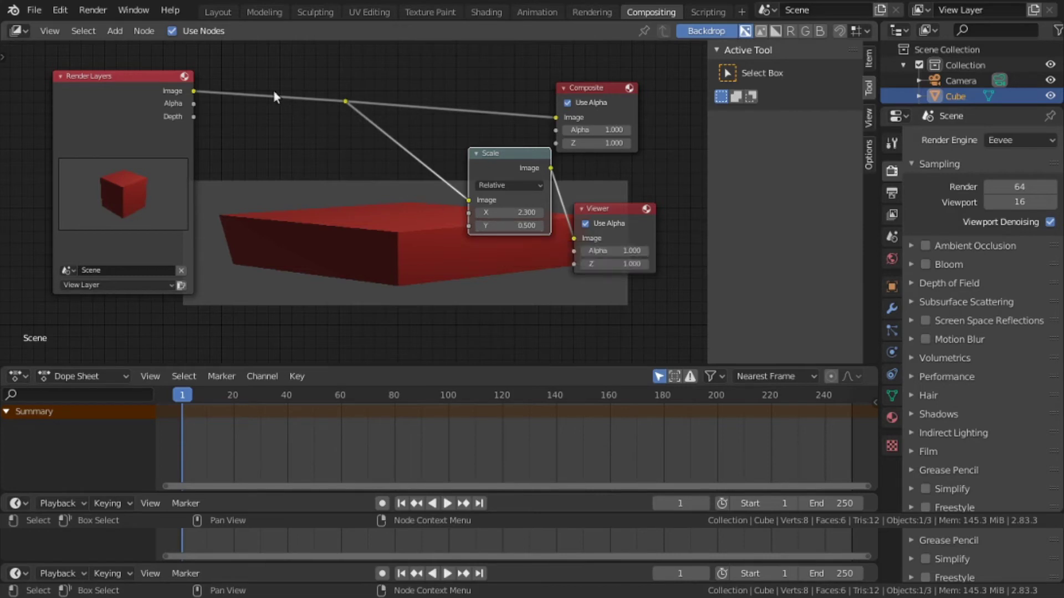
Check the original cube in the Layout workspace and return to the Compositing workspace
{"action": "left_click", "coordinate": [228, 11]}
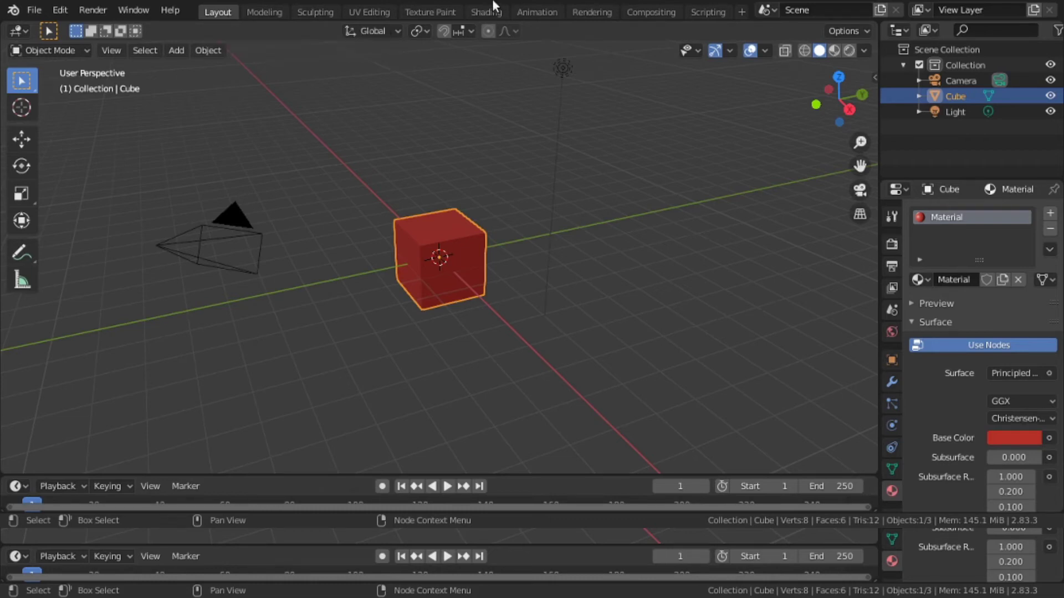
{"action": "left_click", "coordinate": [637, 12]}
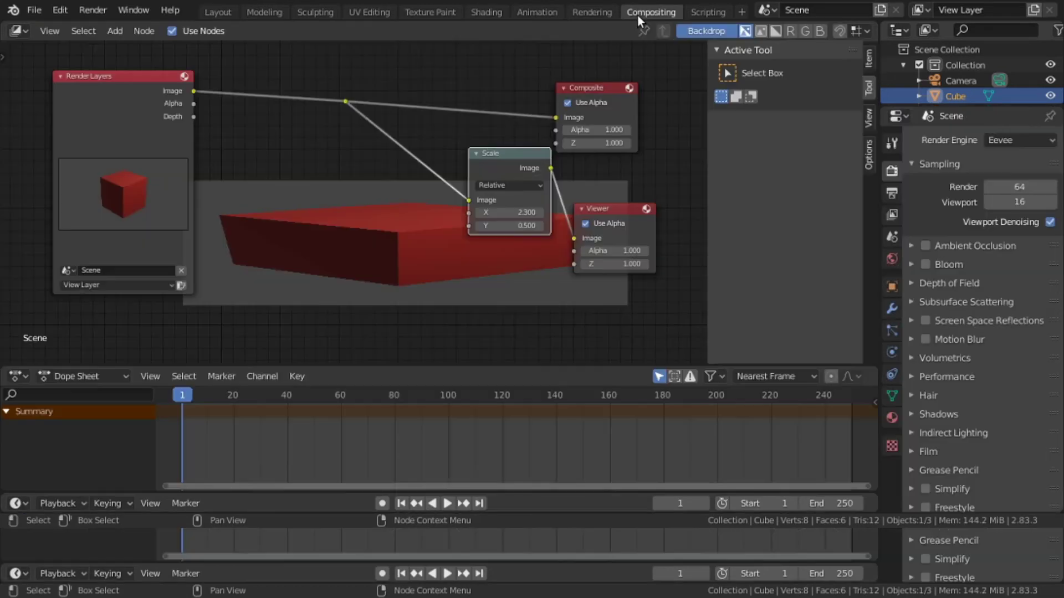
Lower the Scale node to the Viewer's level and shift the Viewer away to widen the gap between them
{"action": "left_click", "coordinate": [433, 257]}
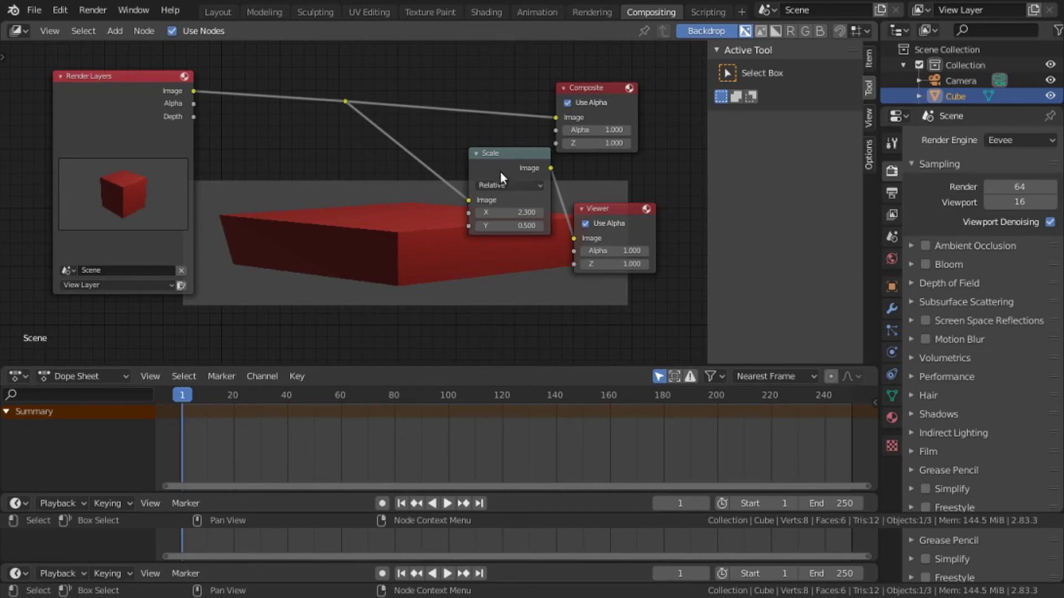
{"action": "left_click_drag", "start_coordinate": [504, 150], "coordinate": [492, 196]}
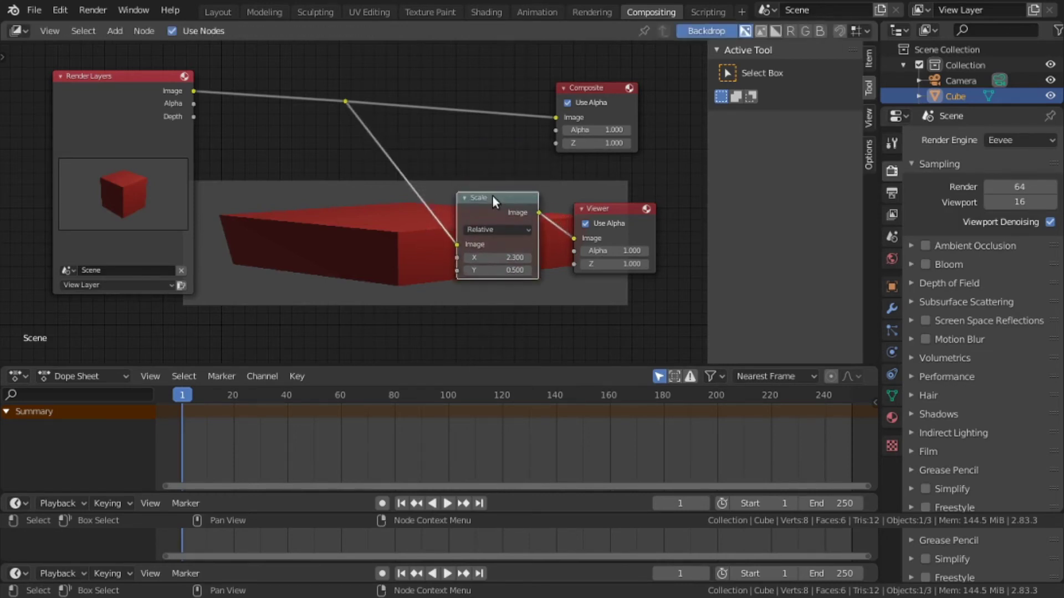
{"action": "left_click_drag", "start_coordinate": [615, 207], "coordinate": [644, 221]}
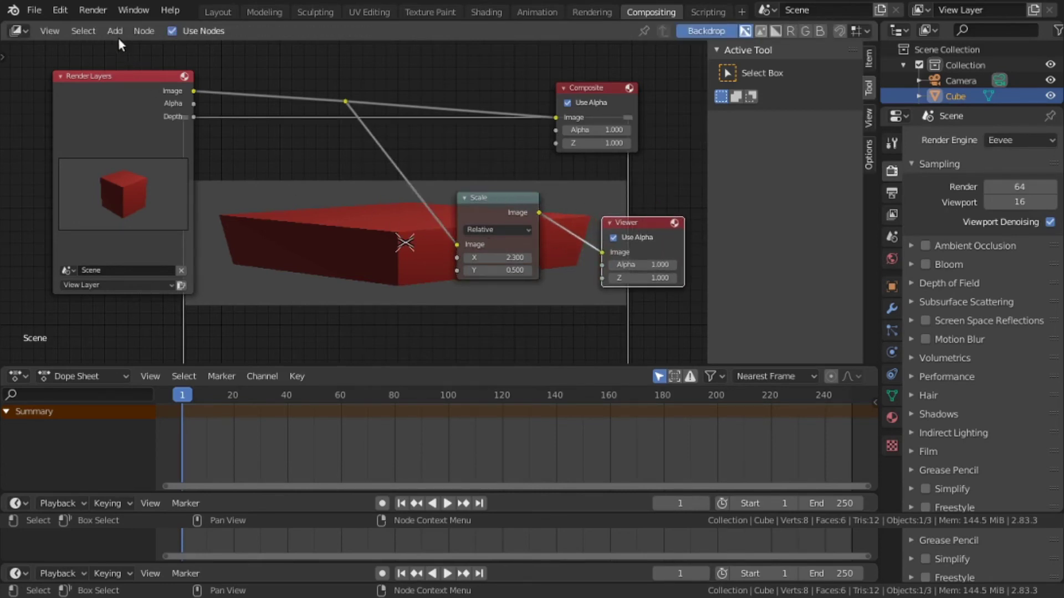
Render the image with the Scale node feeding only the Viewer
{"action": "left_click", "coordinate": [133, 10]}
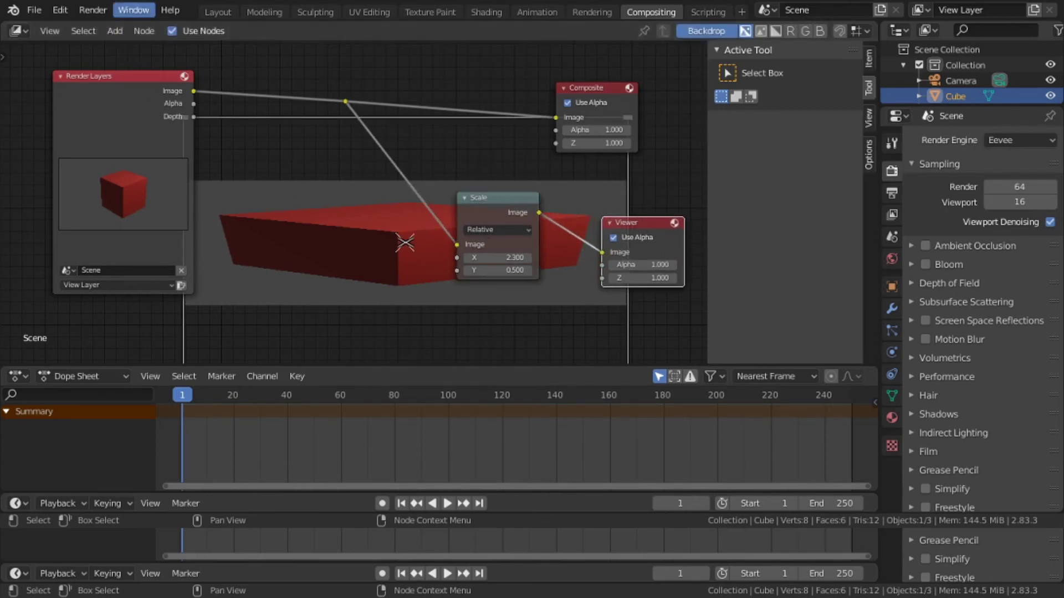
{"action": "left_click", "coordinate": [92, 10]}
{"action": "left_click", "coordinate": [87, 28]}
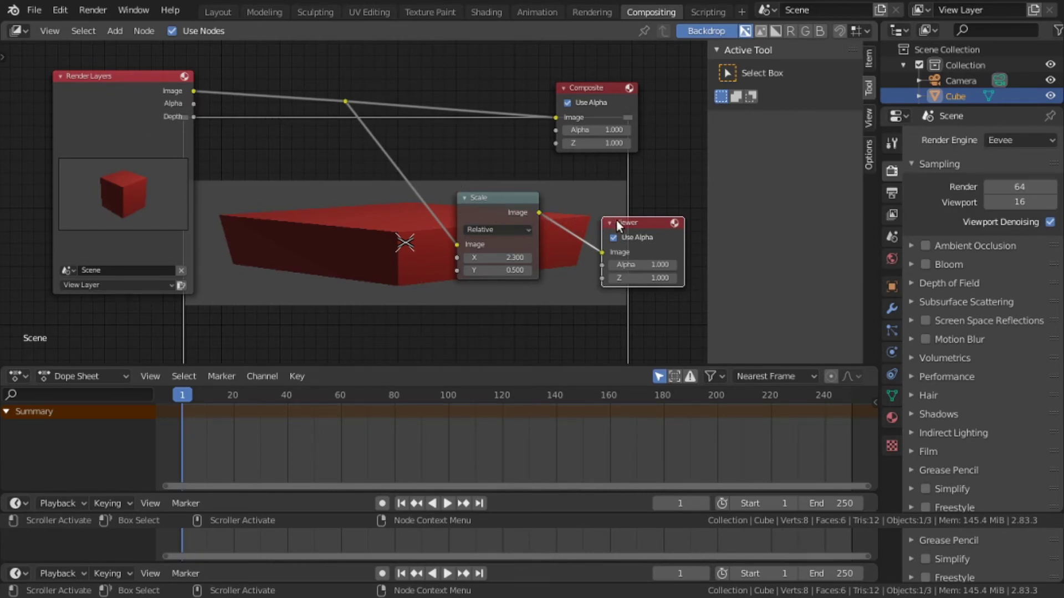
Lower the Viewer node slightly and move the Composite node outward to make room in front of it
{"action": "mouse_move", "coordinate": [617, 222]}
{"action": "left_mouse_down"}
{"action": "mouse_move", "coordinate": [616, 187]}
{"action": "mouse_move", "coordinate": [619, 241]}
{"action": "left_mouse_up"}
{"action": "left_click_drag", "start_coordinate": [597, 88], "coordinate": [630, 78]}
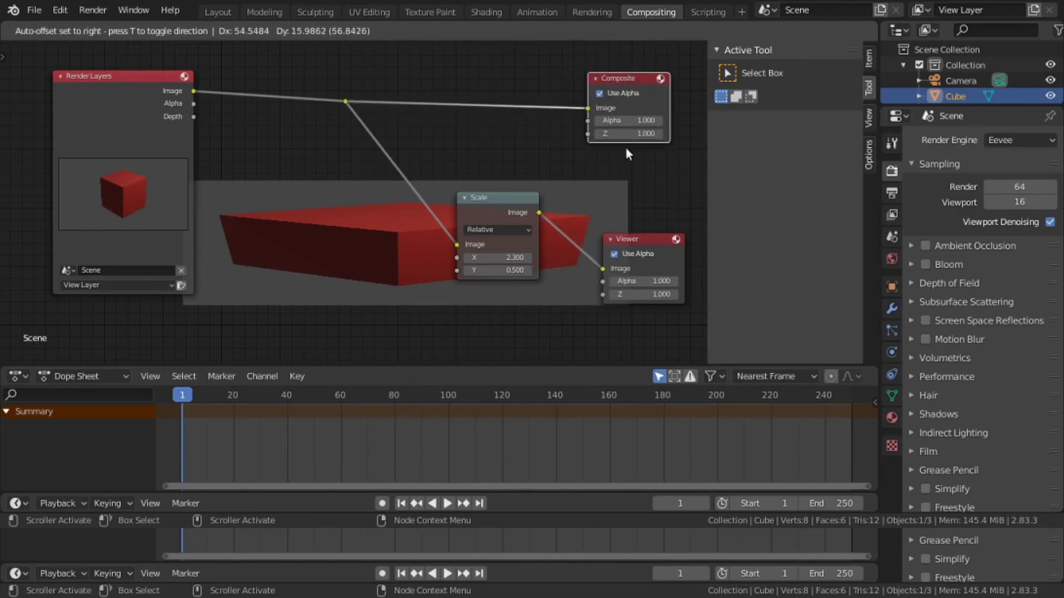
{"action": "left_click_drag", "start_coordinate": [626, 149], "coordinate": [626, 150]}
{"action": "left_click", "coordinate": [497, 195]}
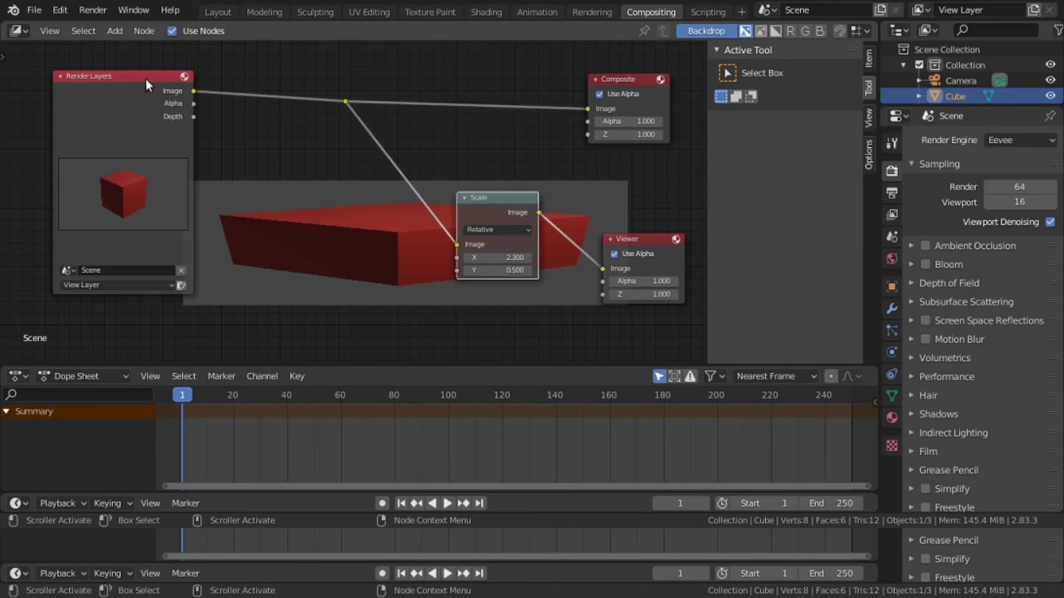
Add a second Scale node and insert it on the link into the Composite node
{"action": "left_click", "coordinate": [115, 34]}
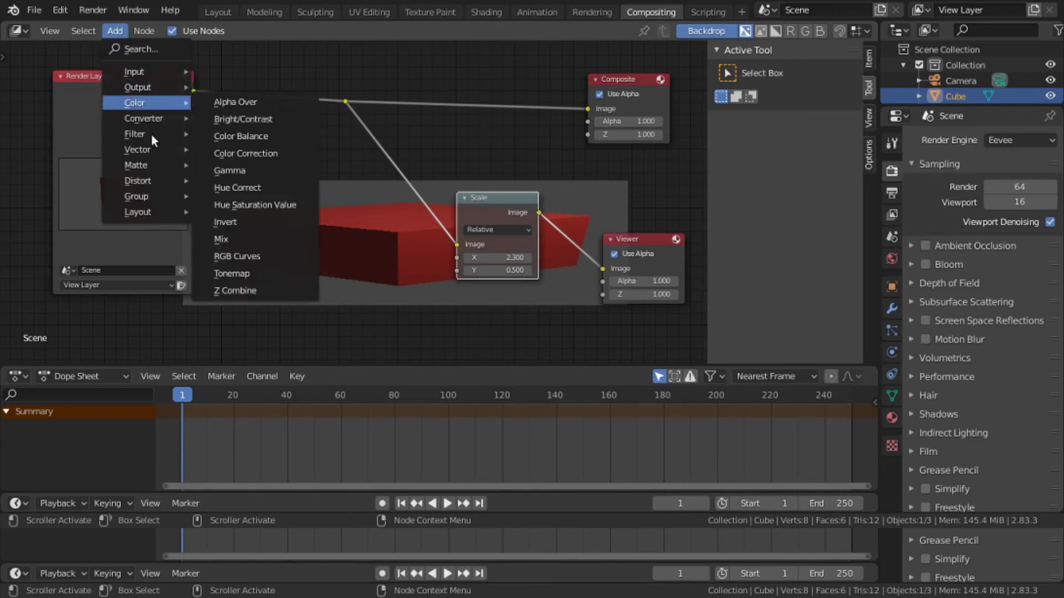
{"action": "mouse_move", "coordinate": [152, 181]}
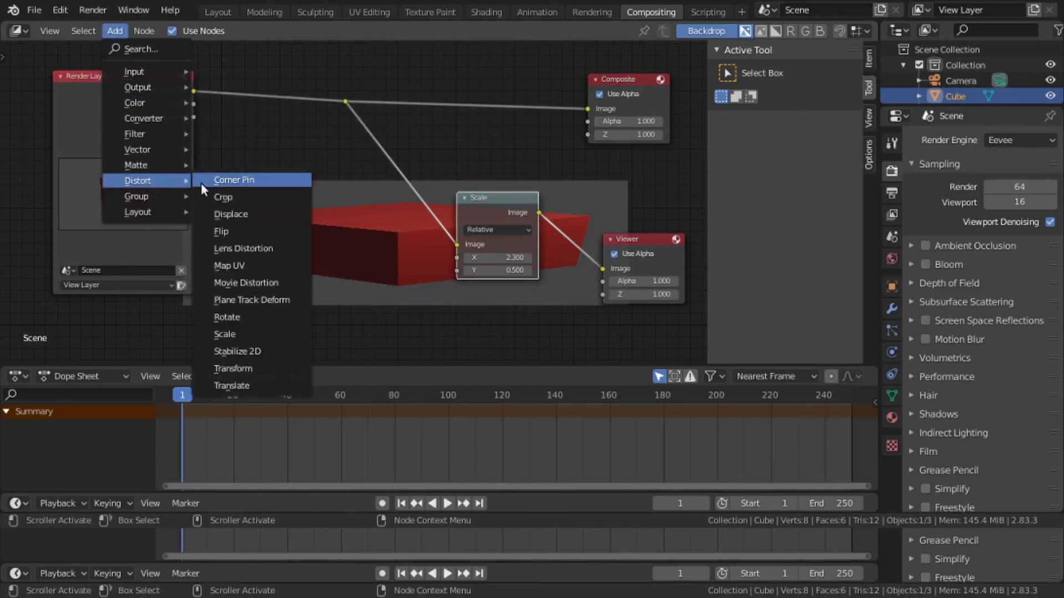
{"action": "left_click", "coordinate": [248, 333]}
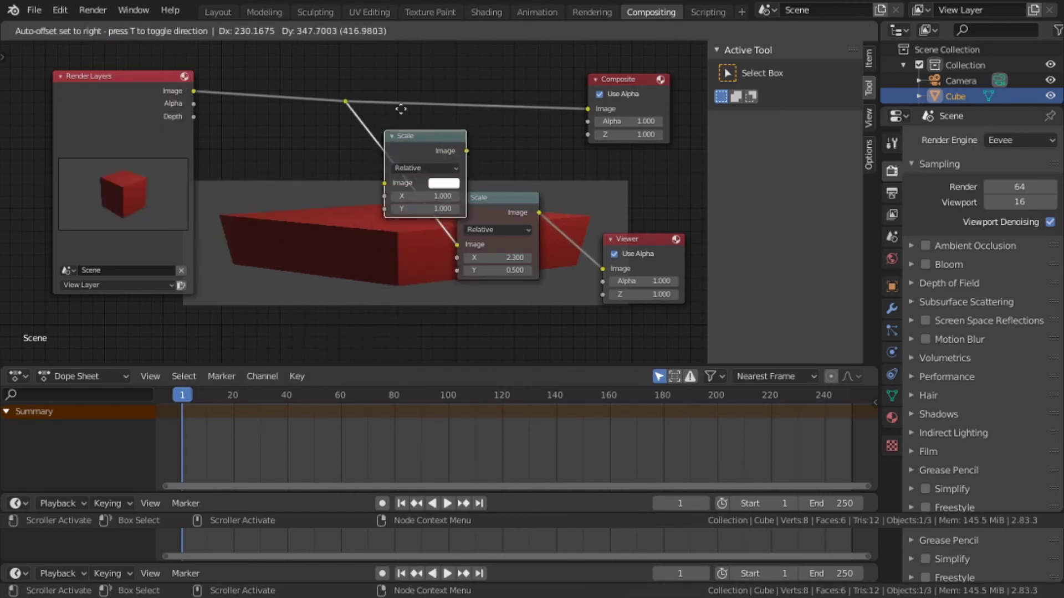
{"action": "left_click", "coordinate": [450, 68]}
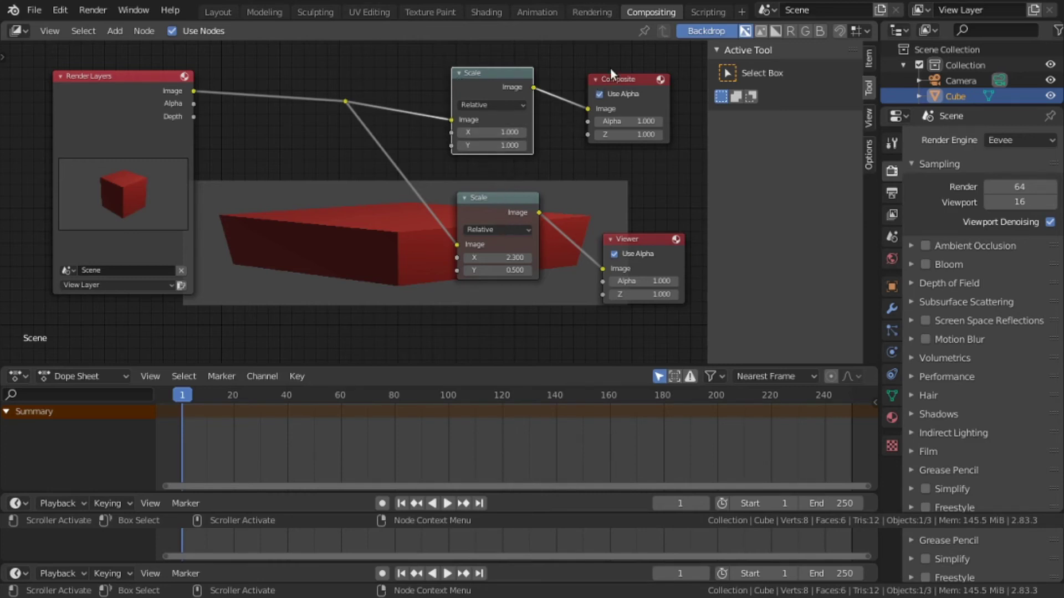
Raise the new Scale node's X factor to 6.1 and Y factor to 1.8
{"action": "left_click_drag", "start_coordinate": [497, 145], "coordinate": [559, 133]}
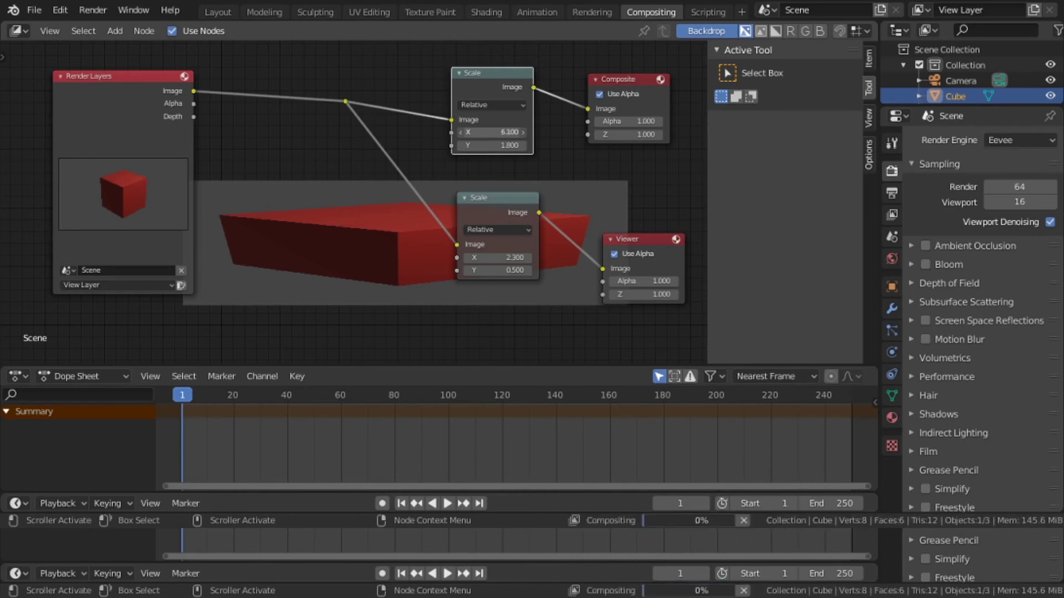
{"action": "left_click", "coordinate": [497, 133]}
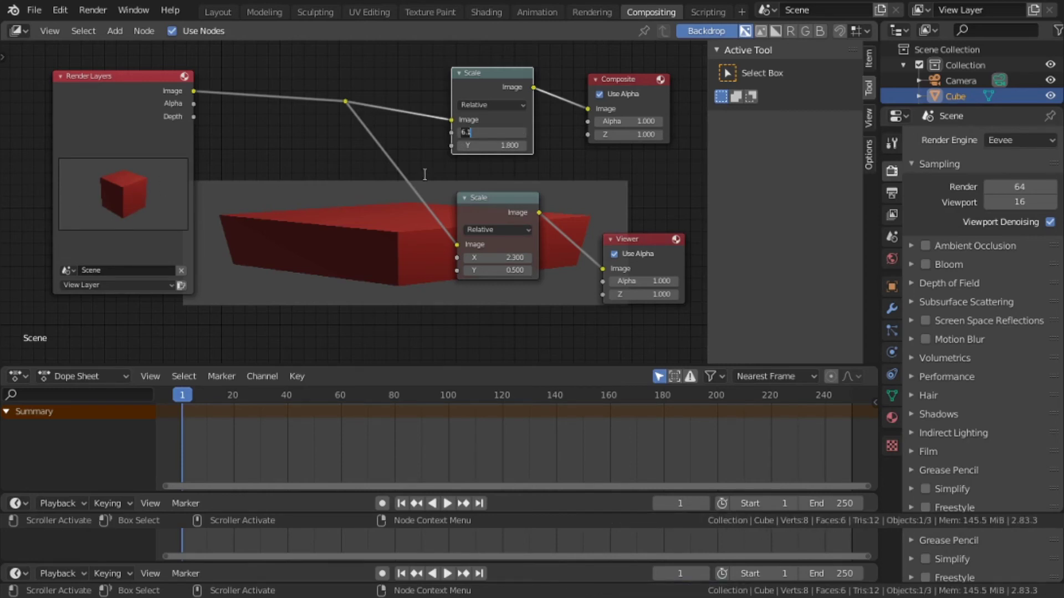
{"action": "key", "text": "Return"}
Match the new Scale node to the Viewer's one with X 2.3 and Y 0.5, and render the image
{"action": "left_click", "coordinate": [513, 258]}
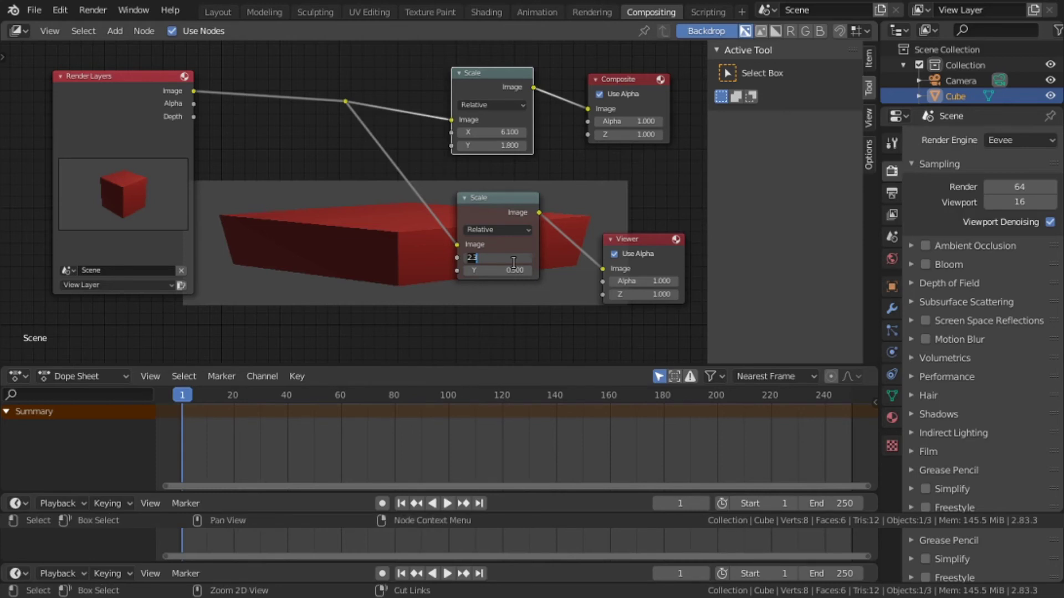
{"action": "left_click", "coordinate": [517, 134]}
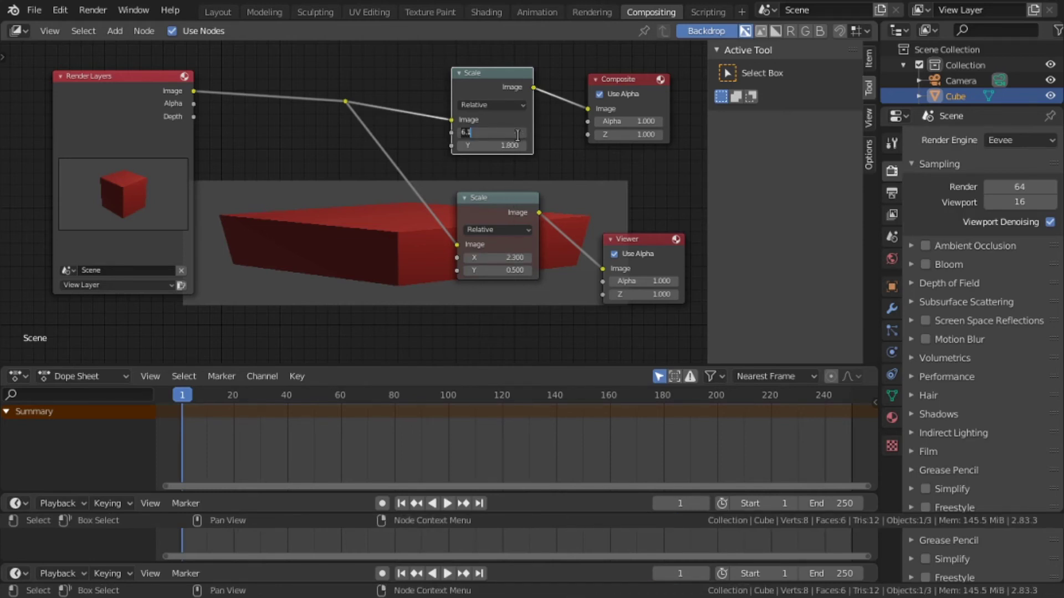
{"action": "type", "text": "2.3"}
{"action": "left_click", "coordinate": [521, 277]}
{"action": "left_click", "coordinate": [522, 276]}
{"action": "left_click", "coordinate": [508, 144]}
{"action": "type", "text": "0.5"}
{"action": "key", "text": "Return"}
{"action": "left_click", "coordinate": [98, 17]}
{"action": "left_click", "coordinate": [104, 27]}
Route the Composite through the Viewer's Scale node in place of the second Scale node, and render the image
{"action": "key", "text": "x"}
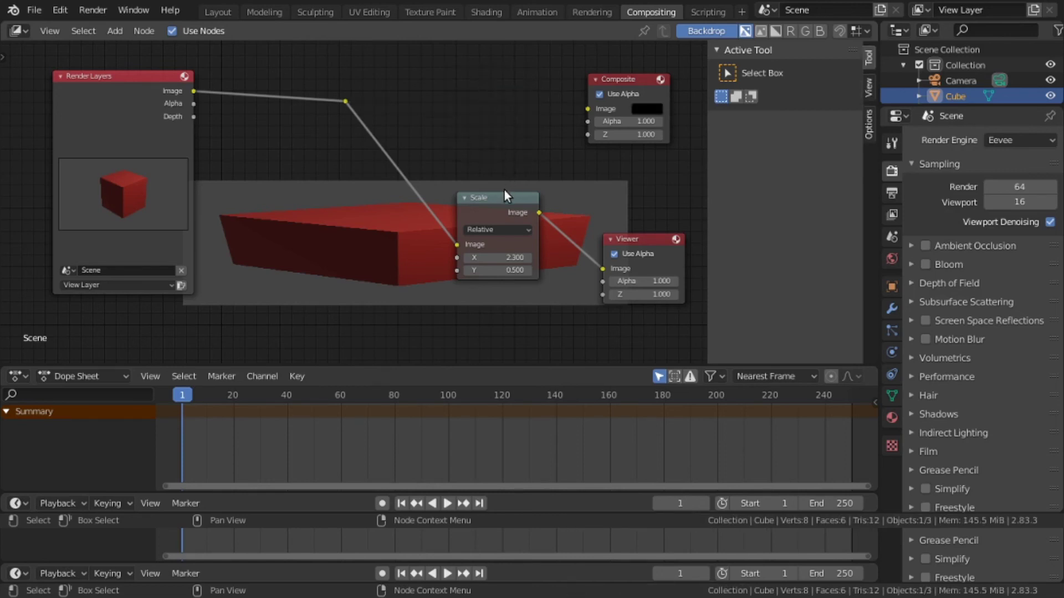
{"action": "key", "text": "b"}
{"action": "left_click_drag", "start_coordinate": [489, 164], "coordinate": [585, 109]}
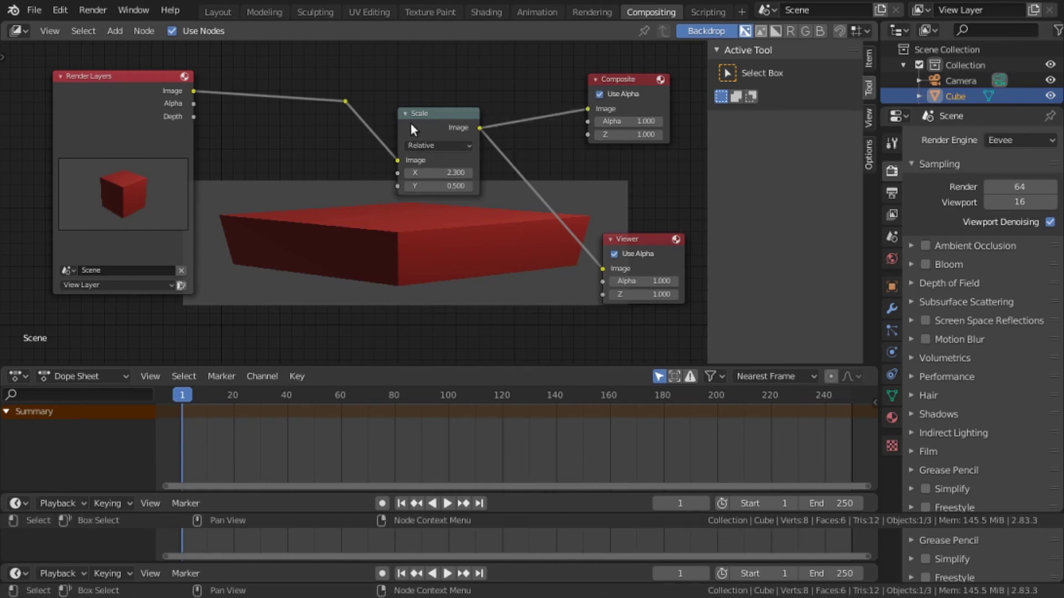
{"action": "left_click", "coordinate": [88, 11]}
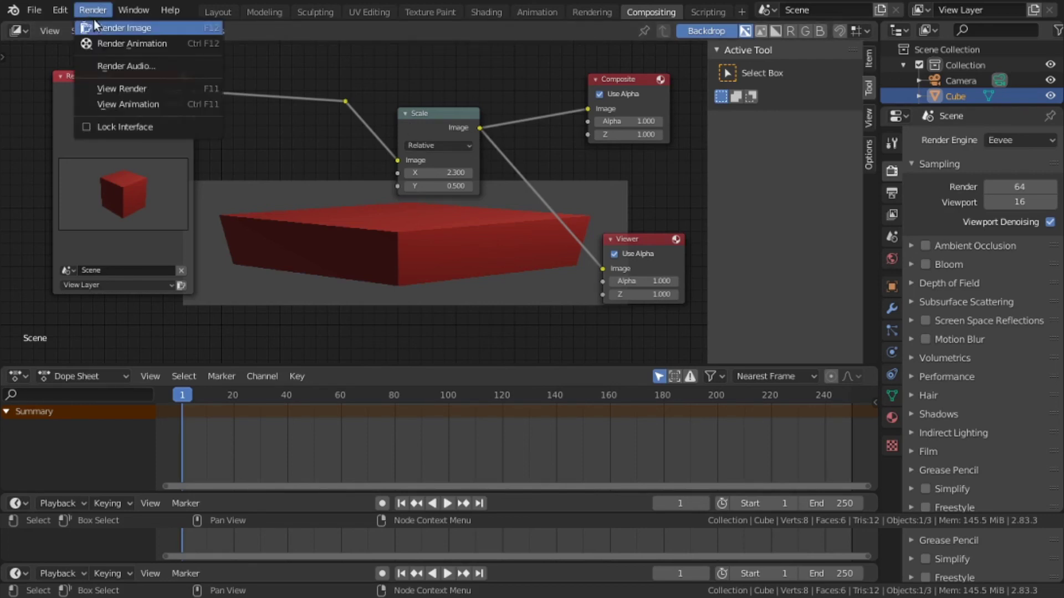
{"action": "left_click", "coordinate": [105, 29]}
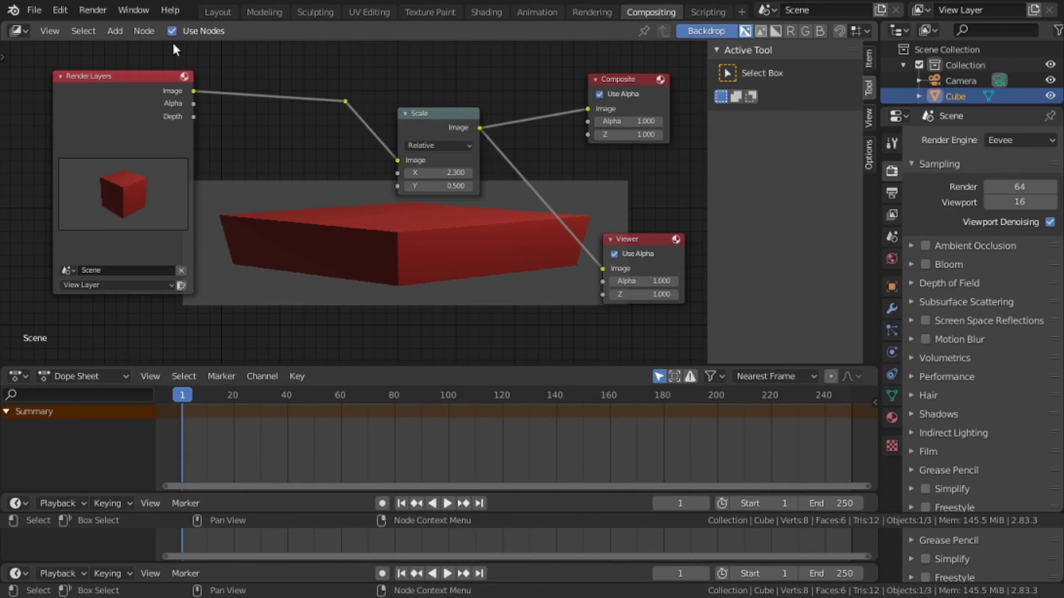
Add a Reroute point on the link between the Scale and Composite nodes
{"action": "left_click", "coordinate": [119, 31]}
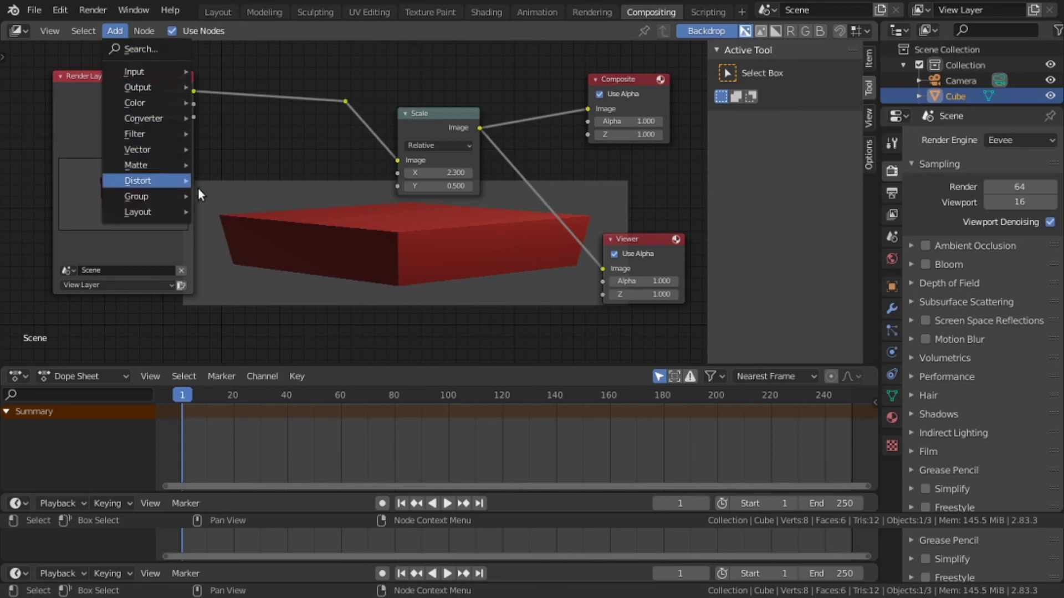
{"action": "mouse_move", "coordinate": [149, 215]}
{"action": "left_click", "coordinate": [224, 231]}
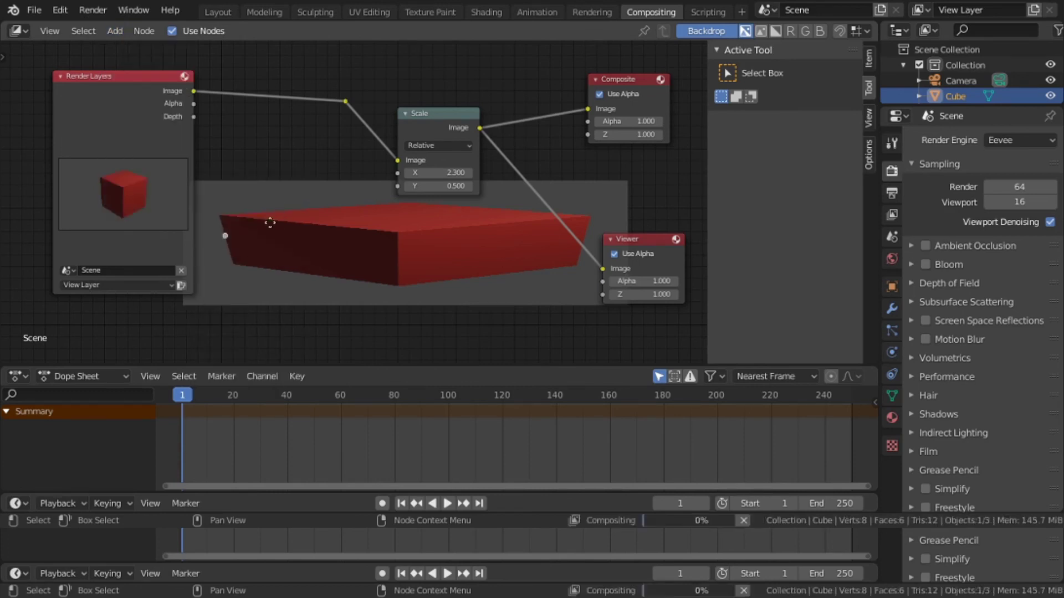
{"action": "left_click", "coordinate": [509, 123]}
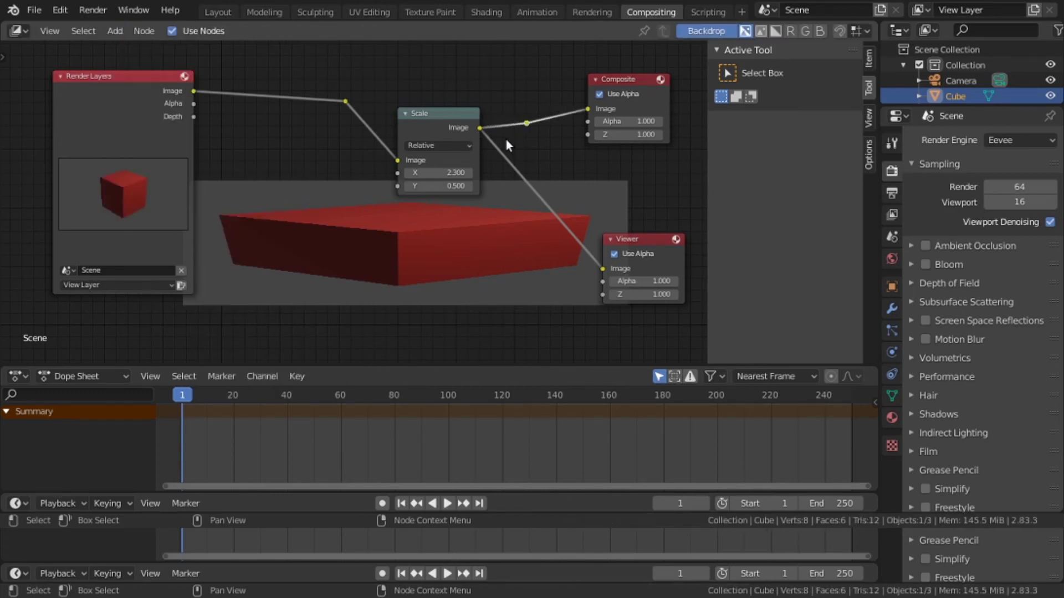
Disconnect the Viewer from the Scale node's output and link its Image input to the new Reroute point
{"action": "left_click_drag", "start_coordinate": [480, 128], "coordinate": [526, 251]}
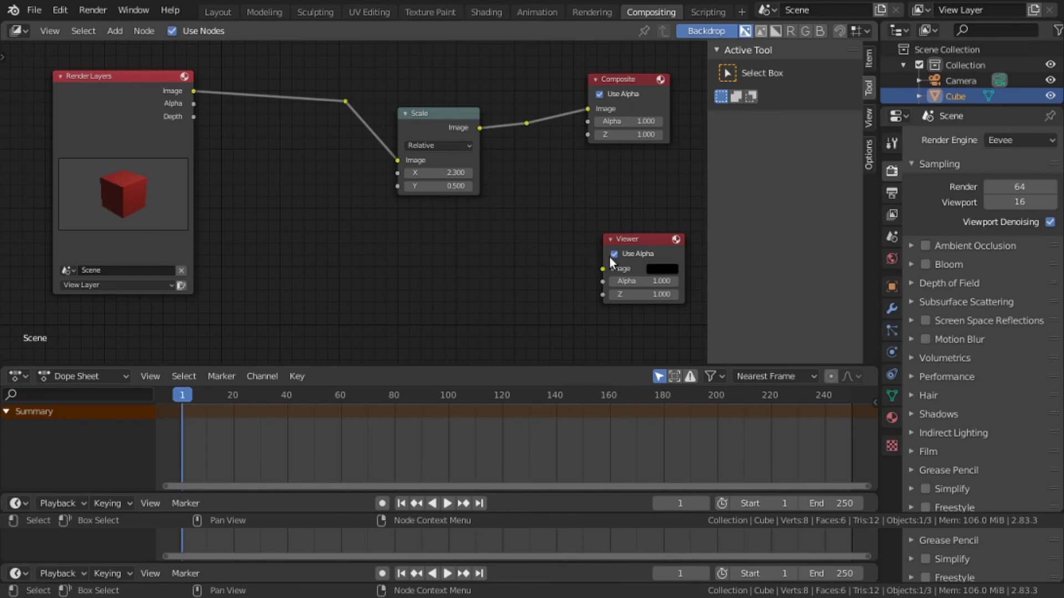
{"action": "left_click_drag", "start_coordinate": [602, 270], "coordinate": [525, 123]}
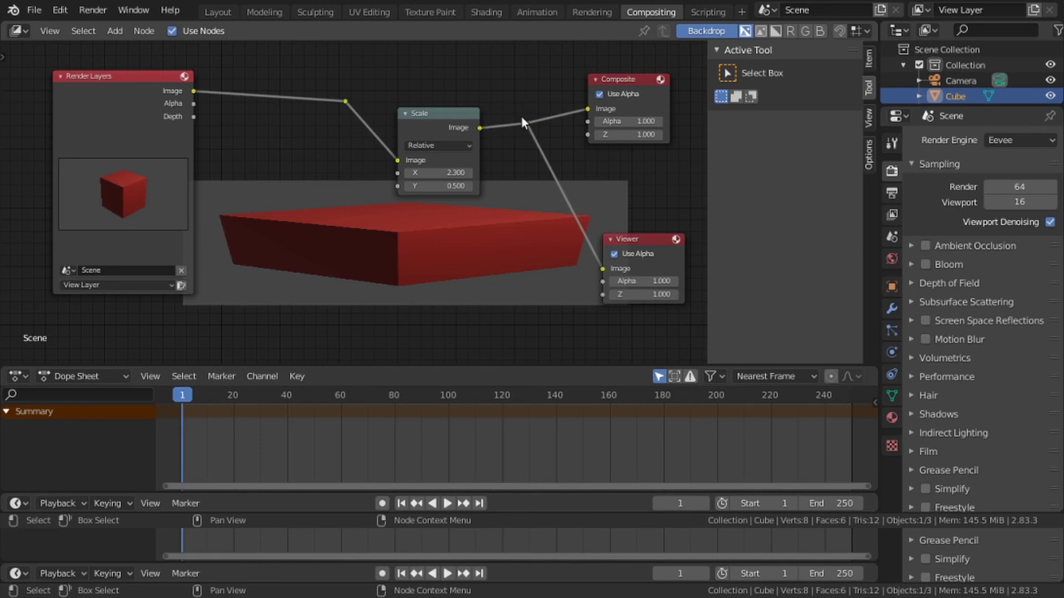
{"action": "right_click_drag", "start_coordinate": [521, 118], "coordinate": [528, 128], "text": "shift"}
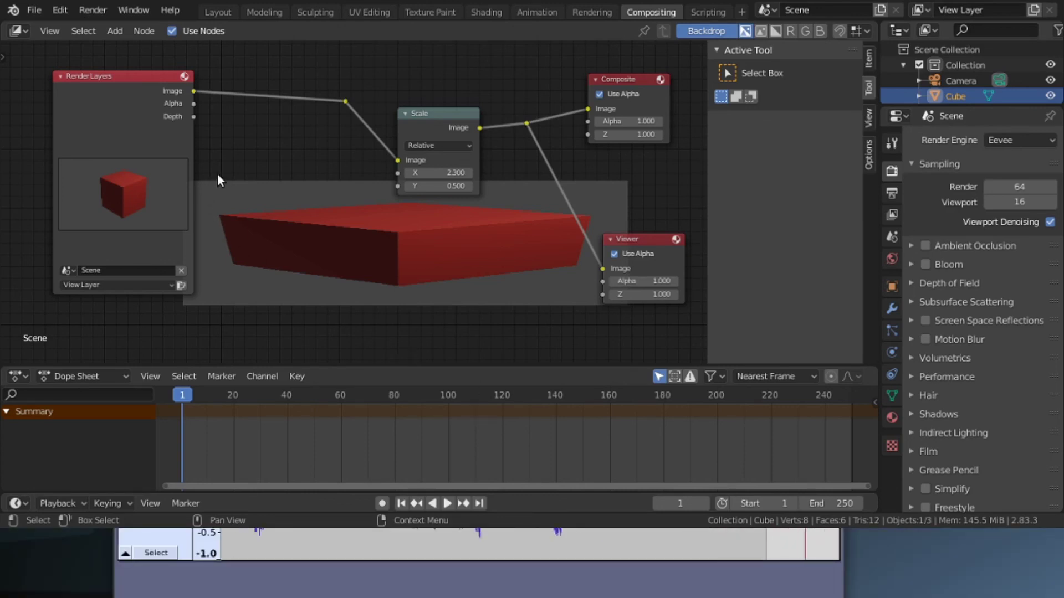
{"action": "mouse_move", "coordinate": [423, 513]}
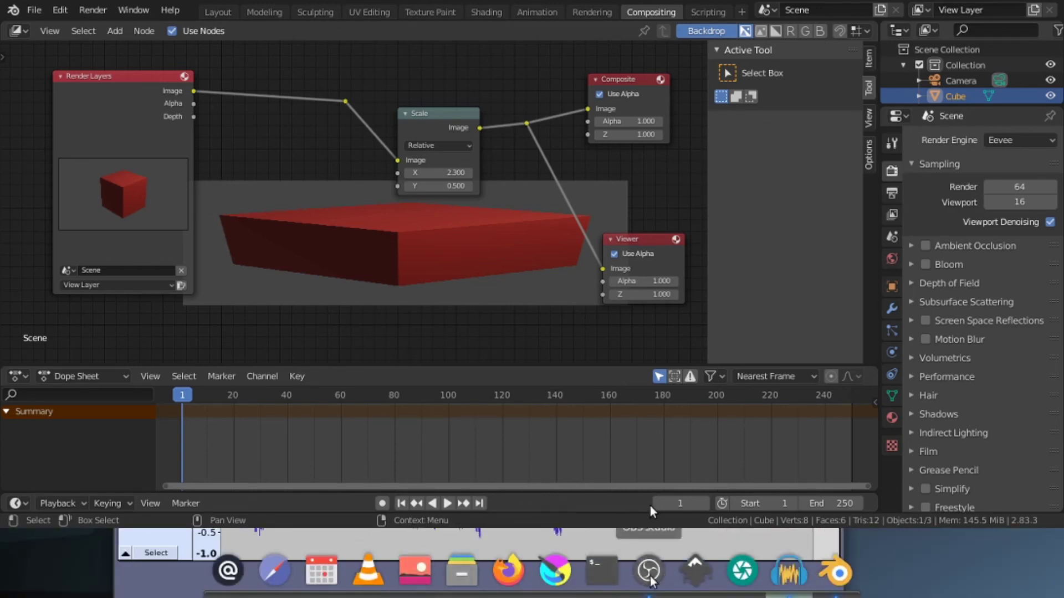